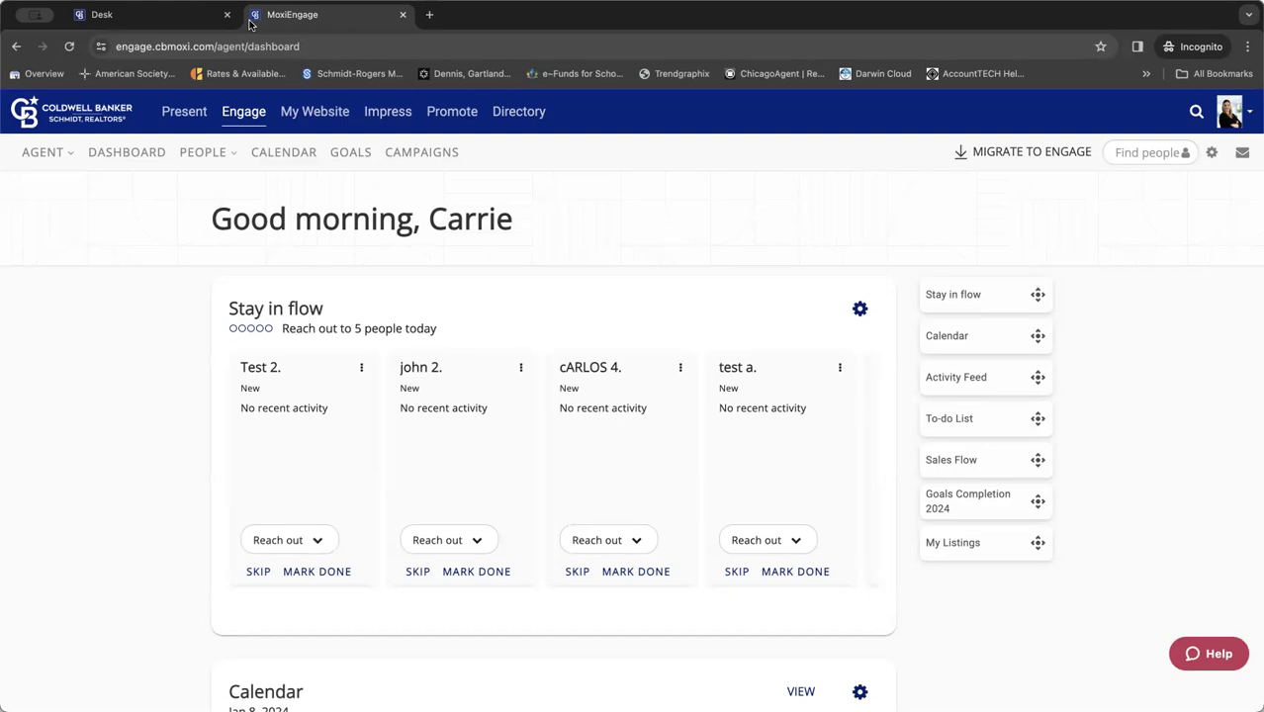
- Check the CB Desk home page, then return to the MoxiEngage dashboard and scroll through it
{"action": "left_click", "coordinate": [198, 20]}
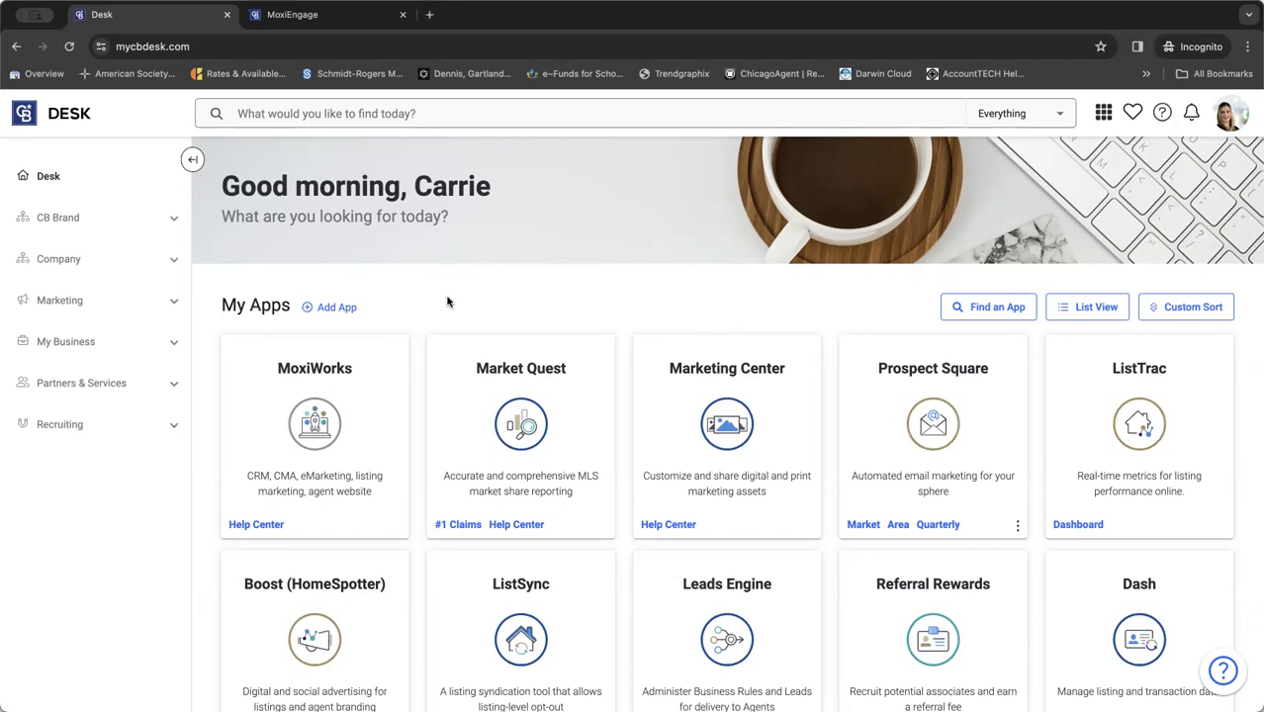
{"action": "mouse_move", "coordinate": [322, 433]}
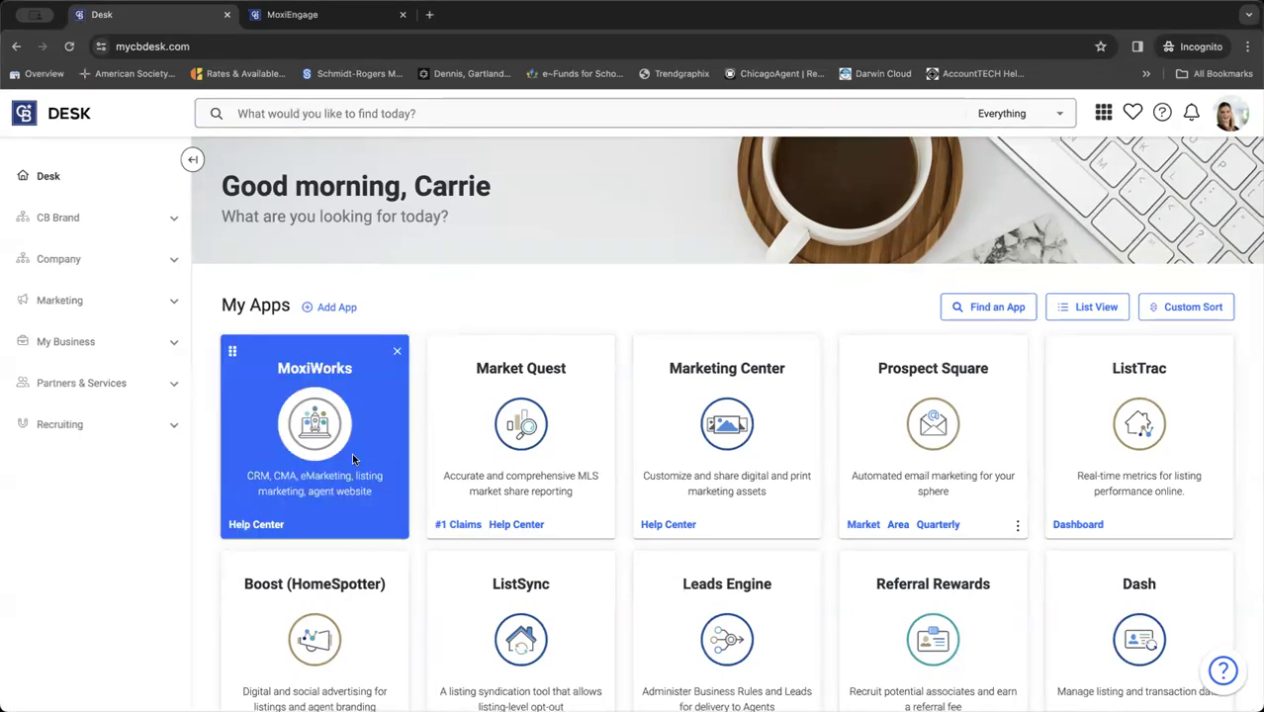
{"action": "left_click", "coordinate": [314, 18]}
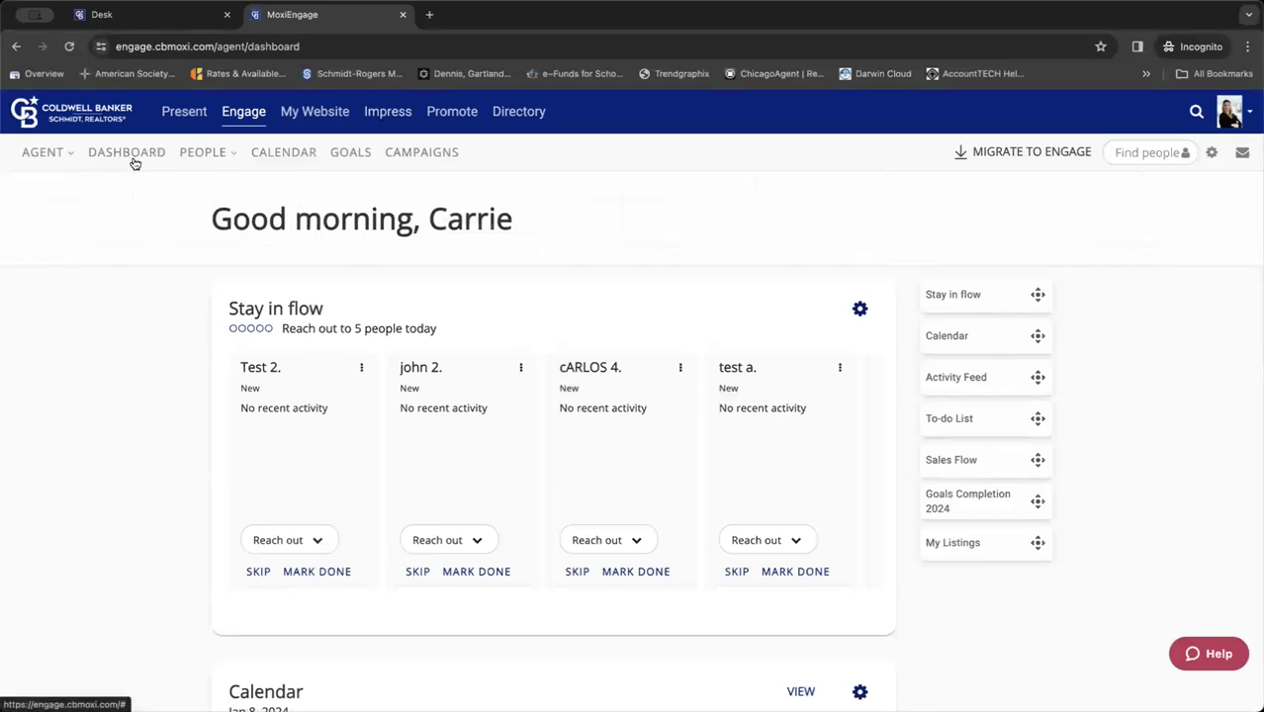
{"action": "scroll", "coordinate": [202, 462], "scroll_direction": "down", "scroll_amount": 1}
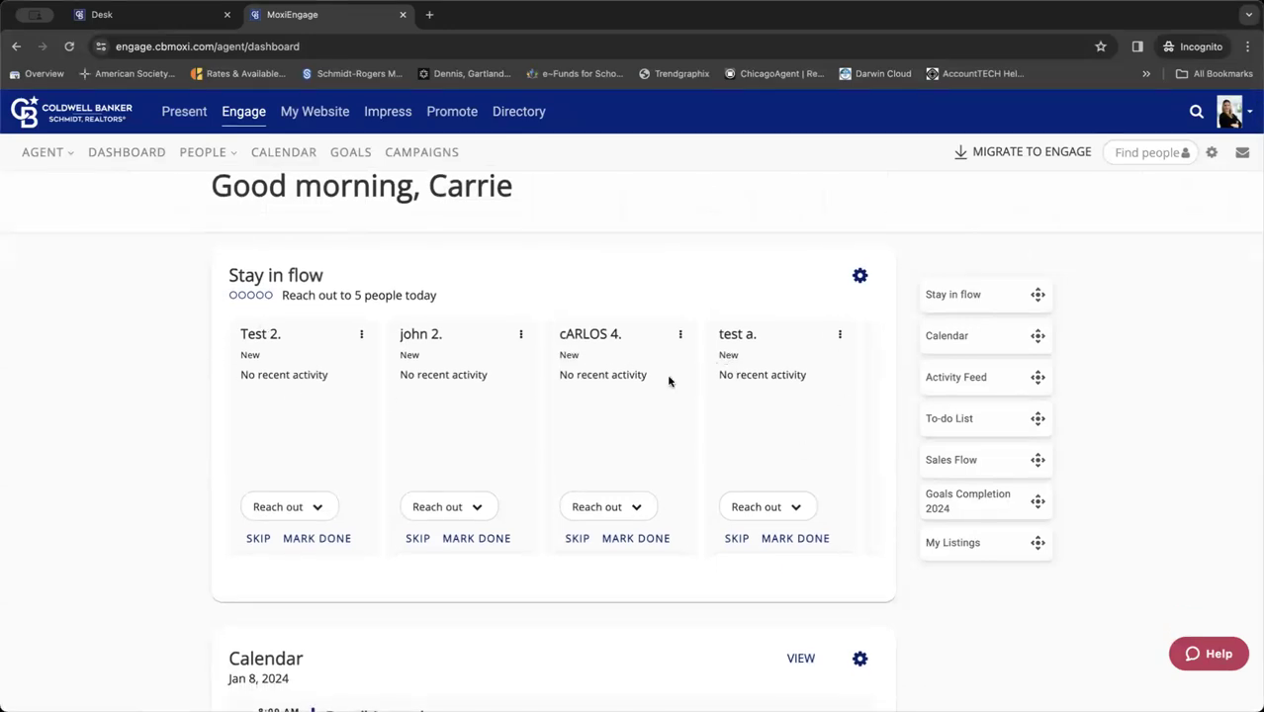
{"action": "scroll", "coordinate": [373, 558], "scroll_direction": "down", "scroll_amount": 5}
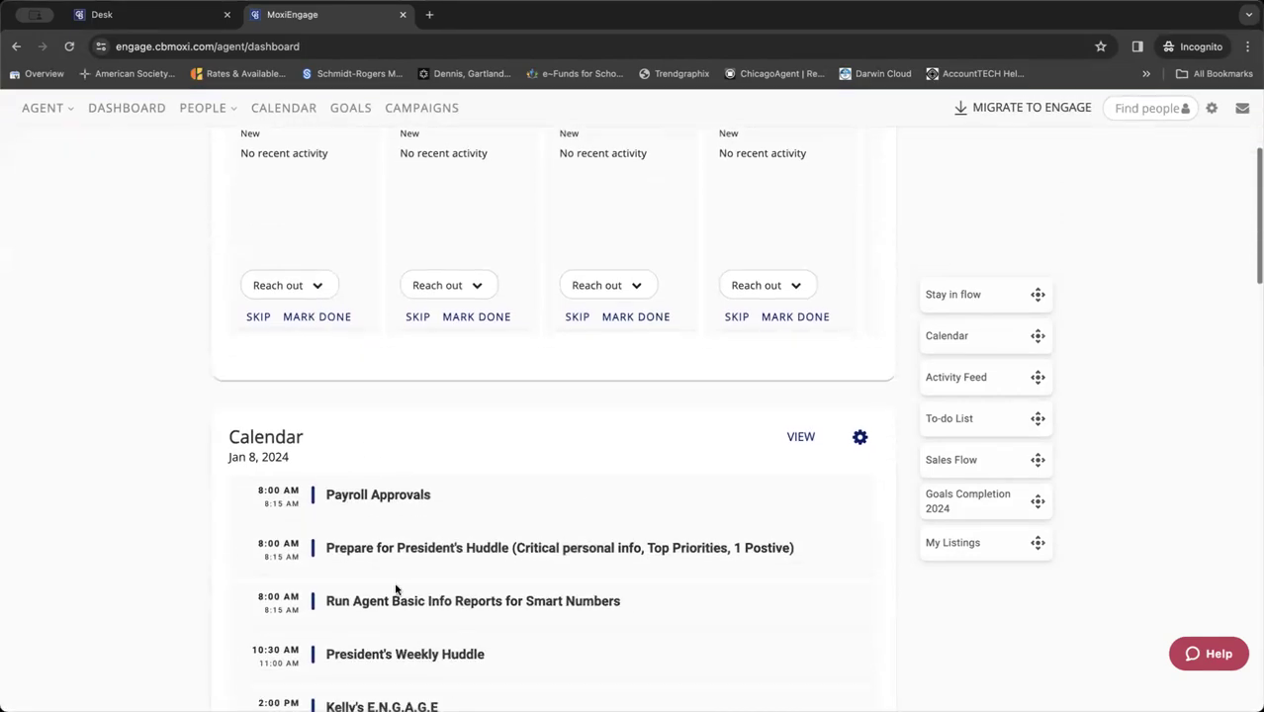
{"action": "scroll", "coordinate": [594, 581], "scroll_direction": "down", "scroll_amount": 2}
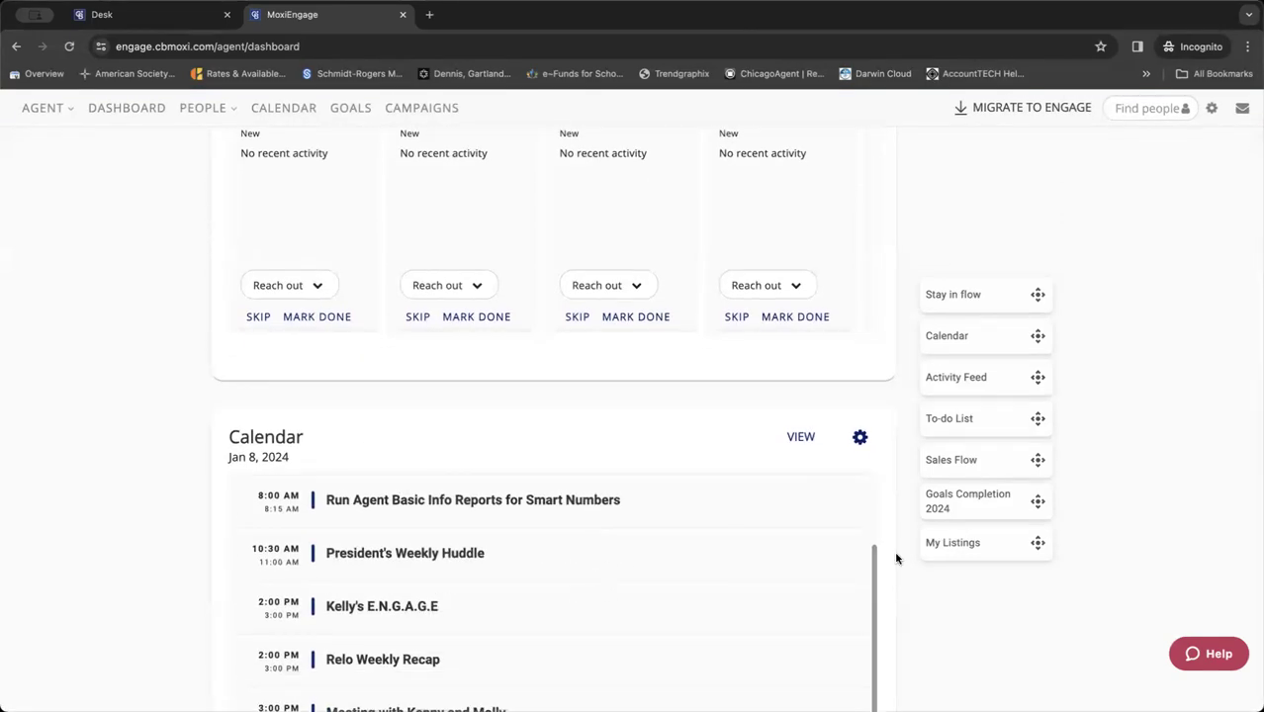
{"action": "scroll", "coordinate": [925, 587], "scroll_direction": "down", "scroll_amount": 10}
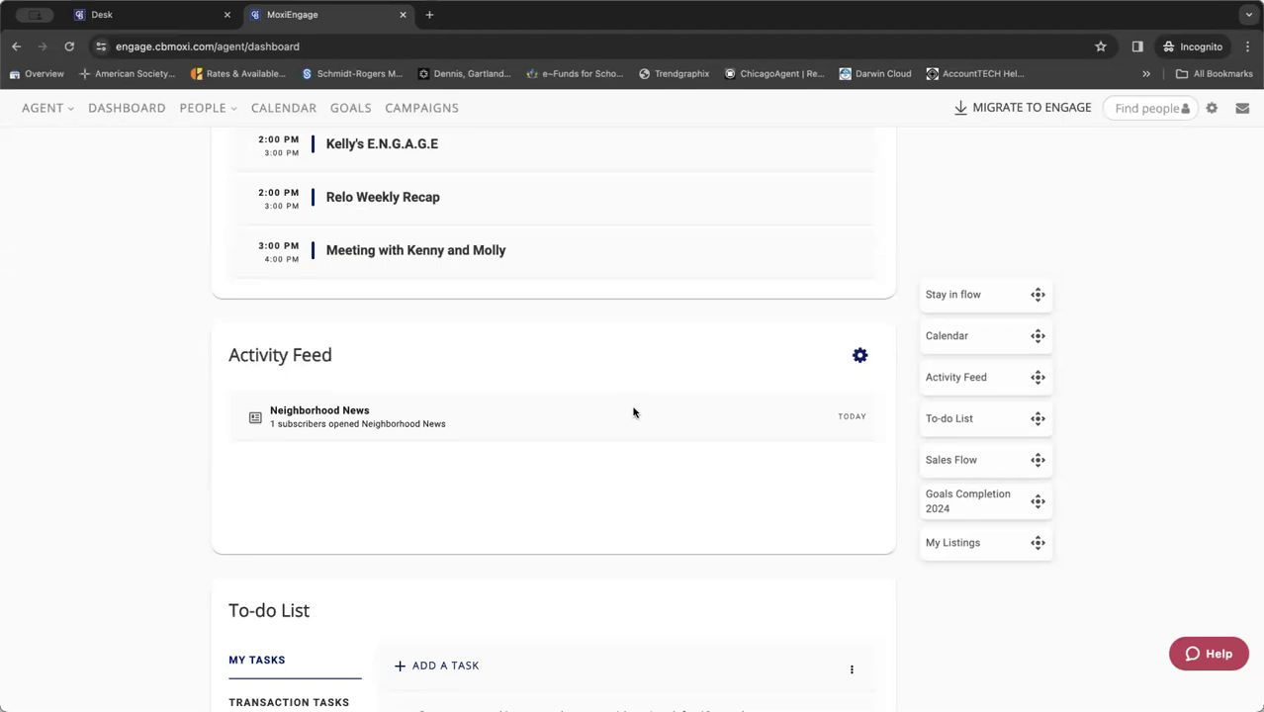
{"action": "scroll", "coordinate": [595, 481], "scroll_direction": "down", "scroll_amount": 1}
{"action": "scroll", "coordinate": [595, 480], "scroll_direction": "down", "scroll_amount": 5}
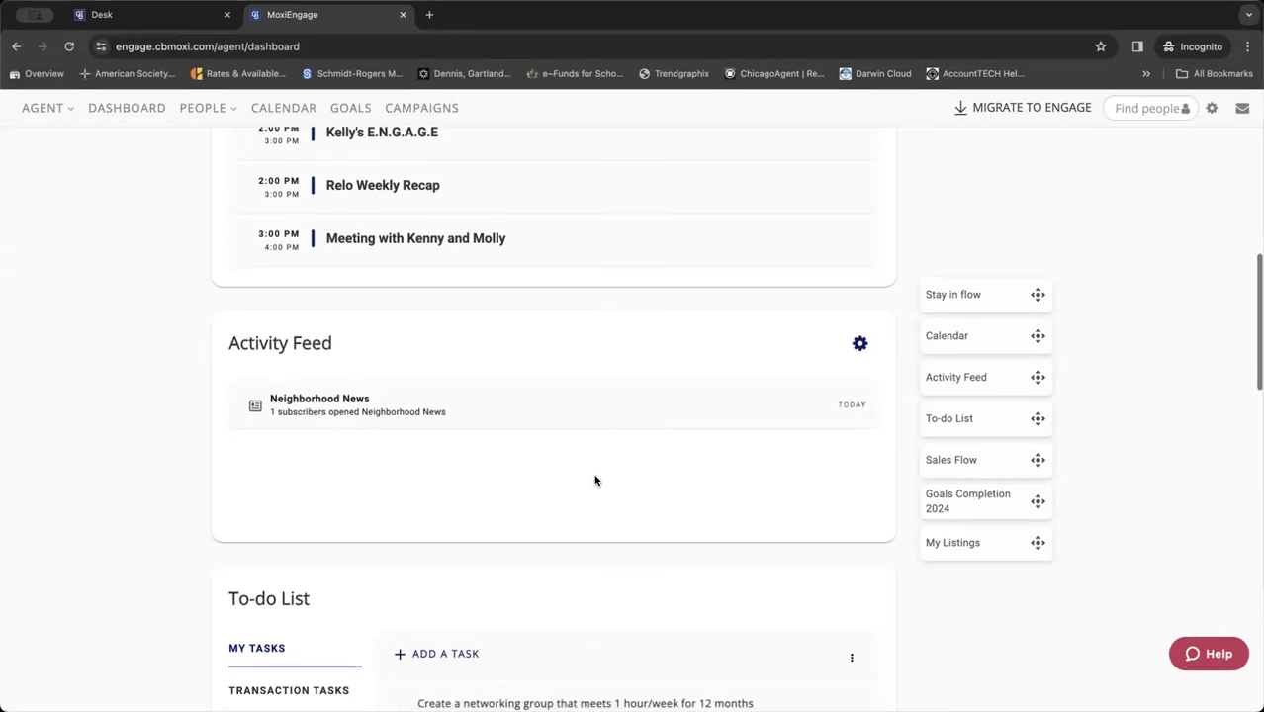
{"action": "scroll", "coordinate": [595, 481], "scroll_direction": "down", "scroll_amount": 2}
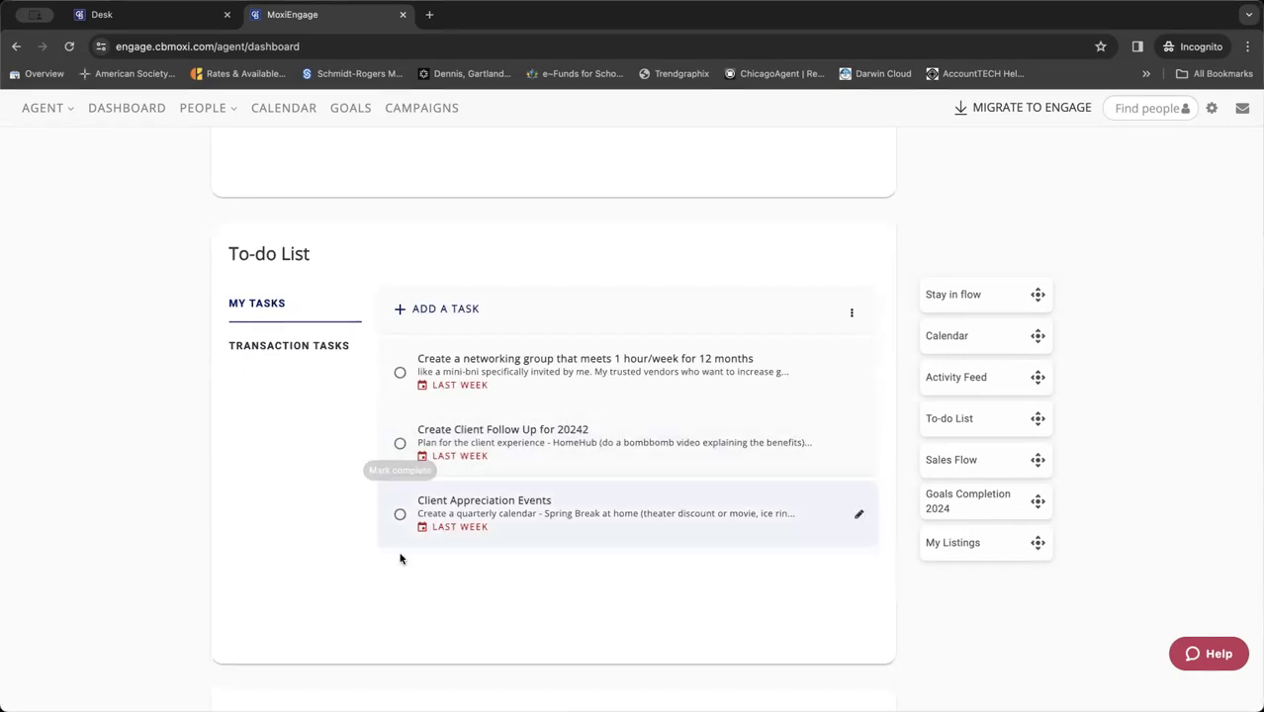
{"action": "scroll", "coordinate": [401, 573], "scroll_direction": "down", "scroll_amount": 5}
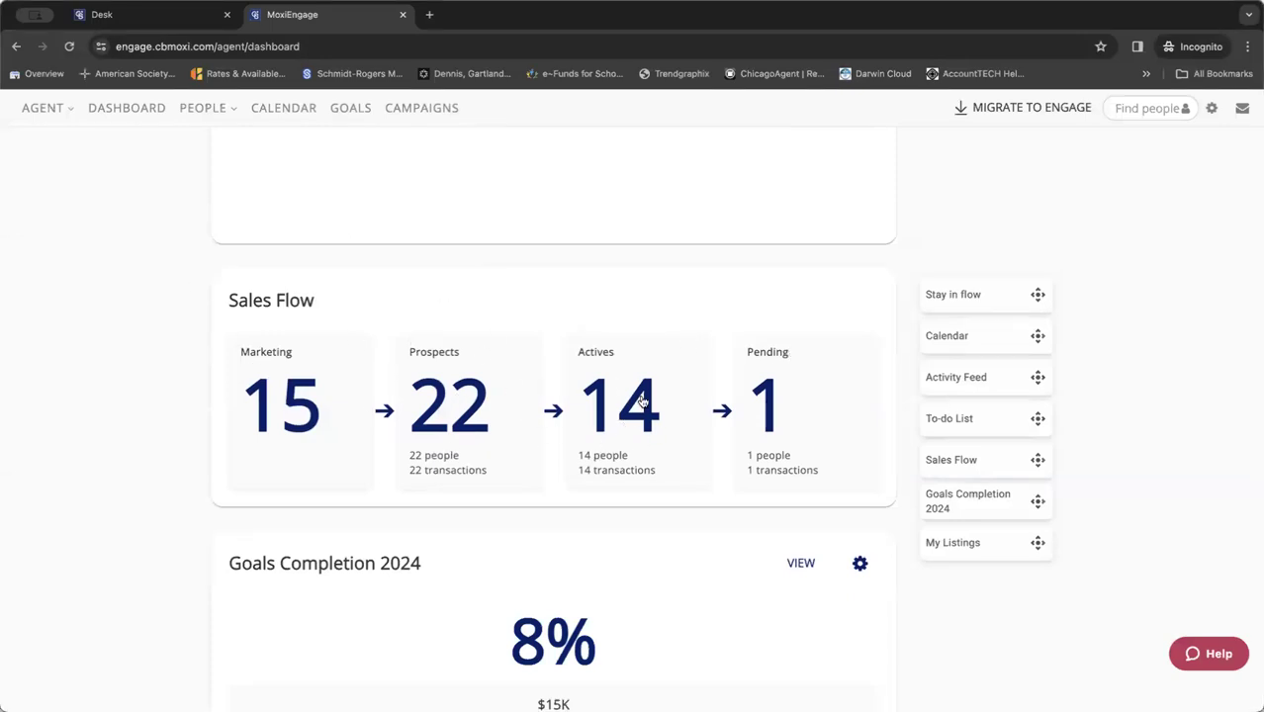
{"action": "scroll", "coordinate": [649, 460], "scroll_direction": "down", "scroll_amount": 2}
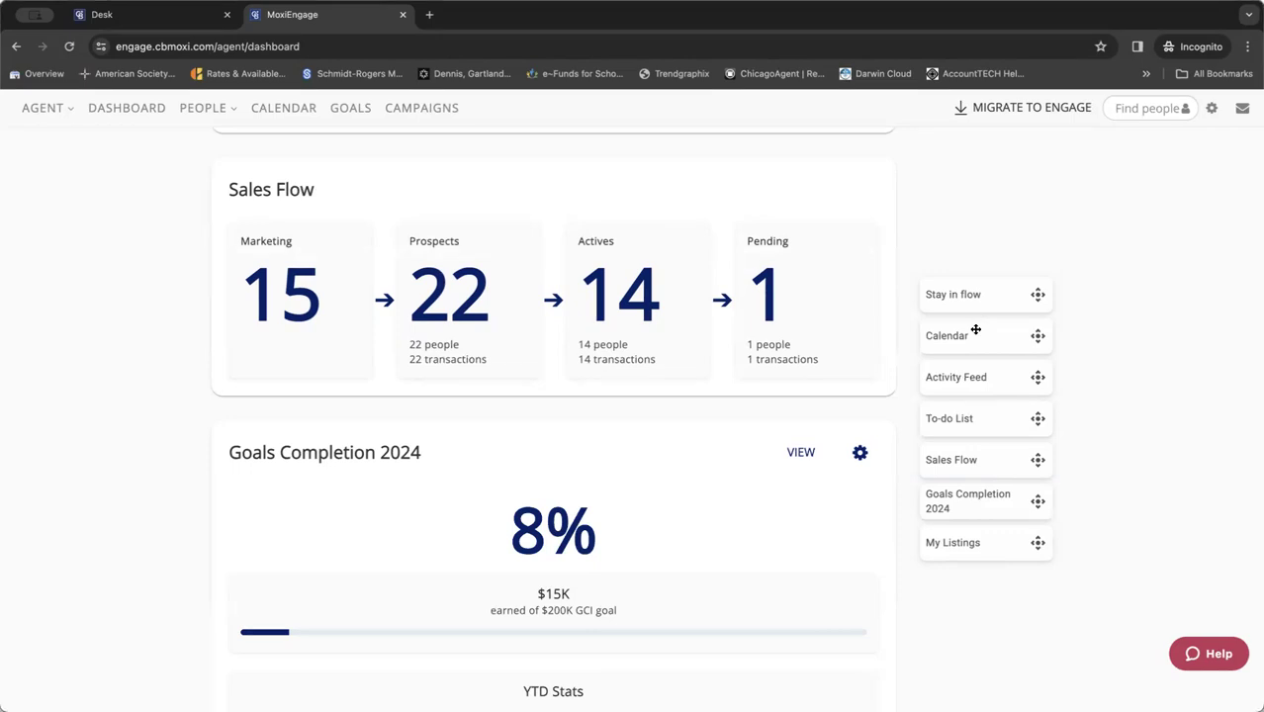
{"action": "scroll", "coordinate": [750, 371], "scroll_direction": "up", "scroll_amount": 10}
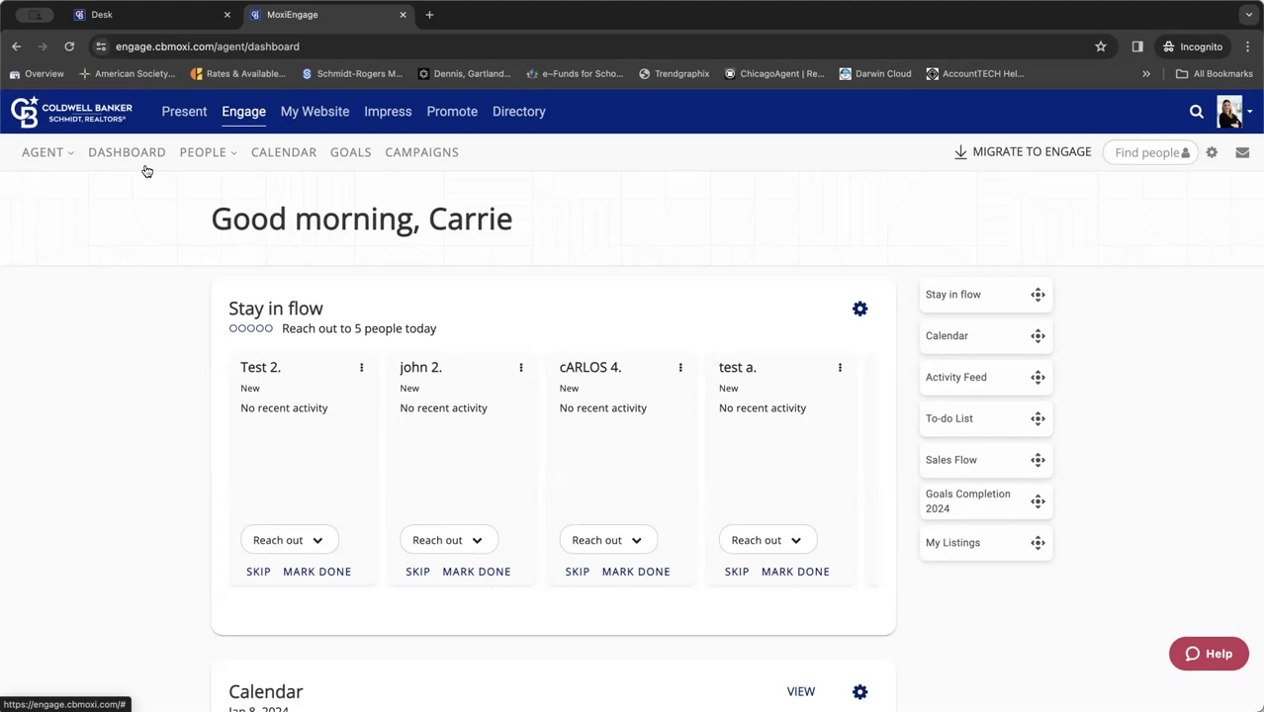
- Open People > Overview to see 612 contacts and the Sales Flow counts
{"action": "left_click", "coordinate": [199, 156]}
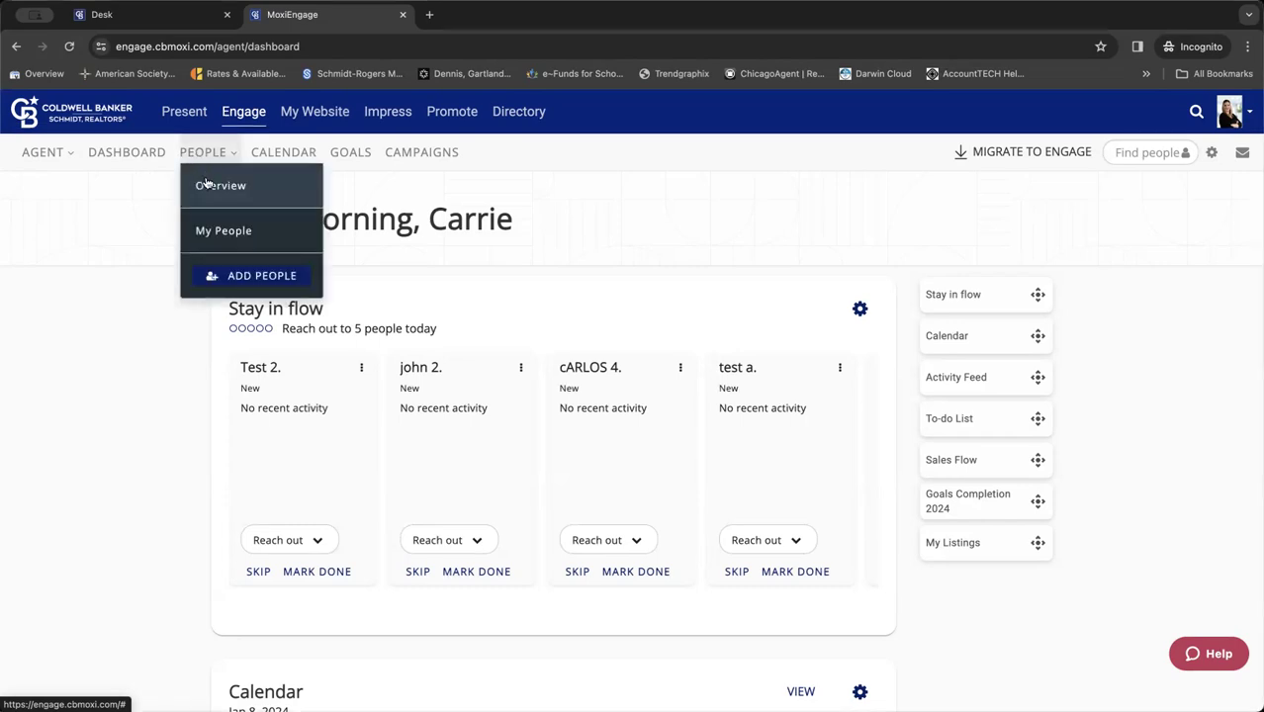
{"action": "left_click", "coordinate": [208, 187]}
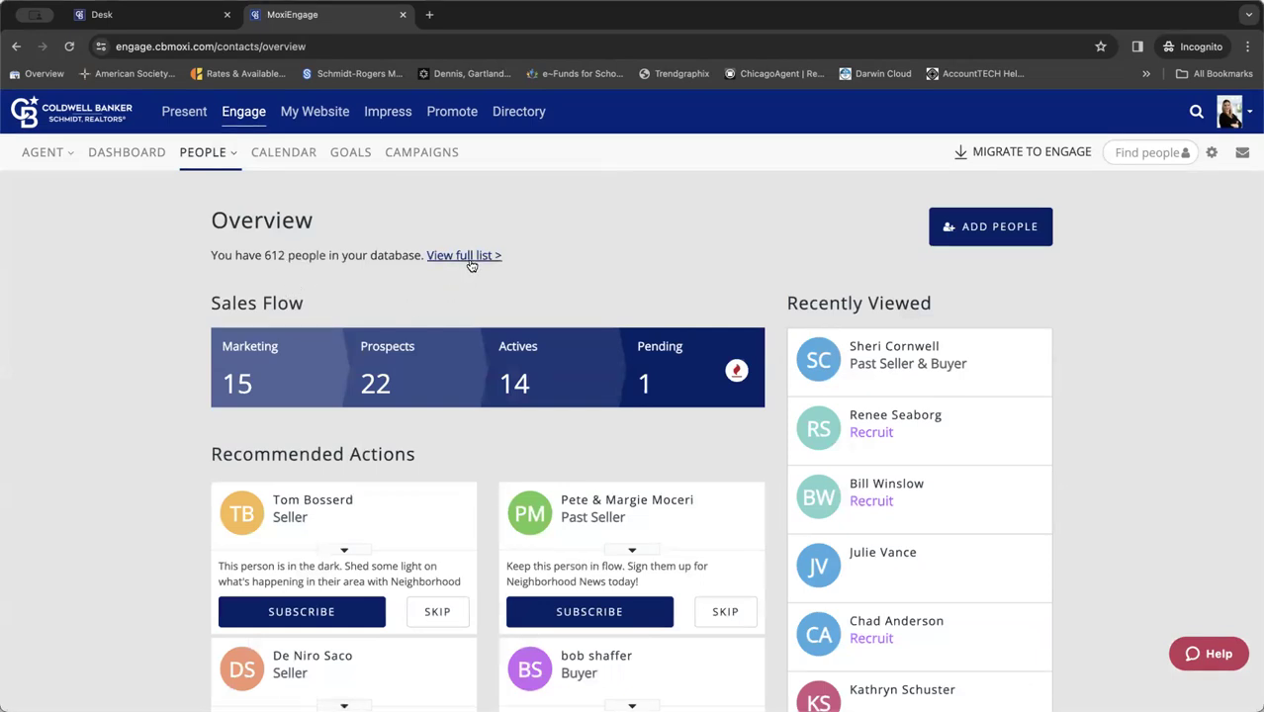
{"action": "left_click", "coordinate": [220, 155]}
{"action": "scroll", "coordinate": [781, 248], "scroll_direction": "down", "scroll_amount": 1}
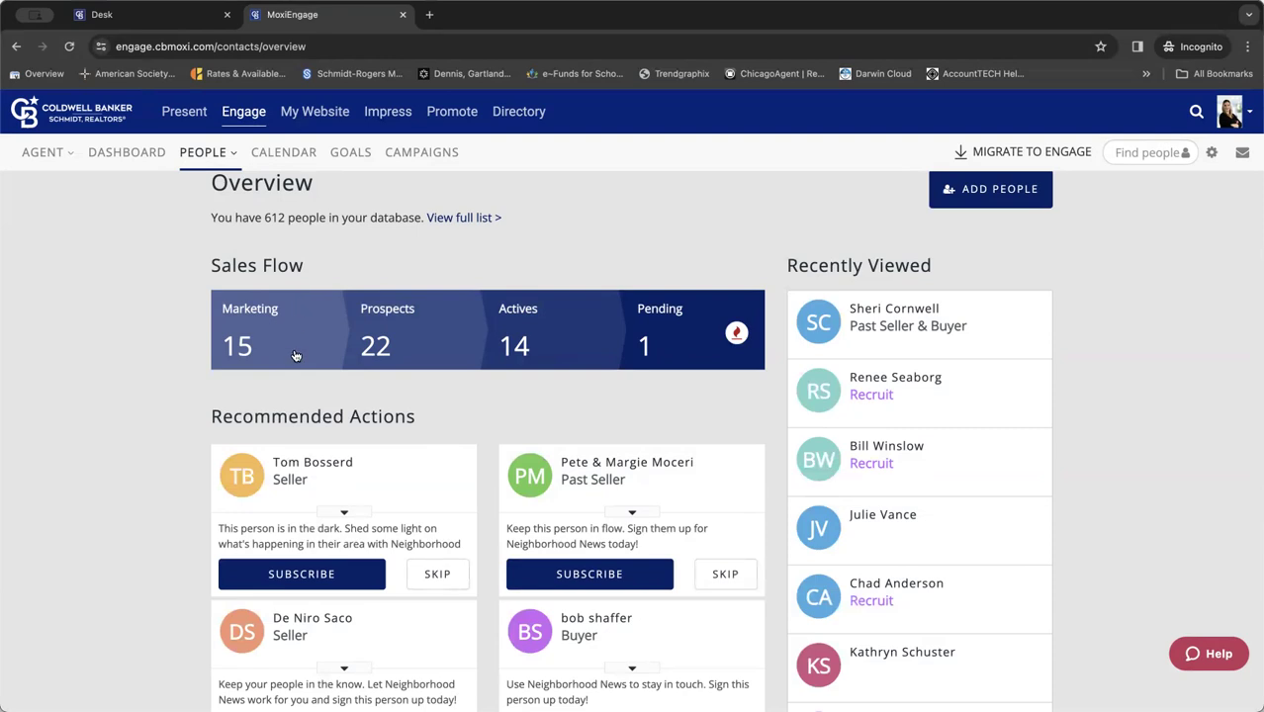
- Skip the first recommended action and open the full list of 205 new contacts
{"action": "scroll", "coordinate": [295, 361], "scroll_direction": "down", "scroll_amount": 2}
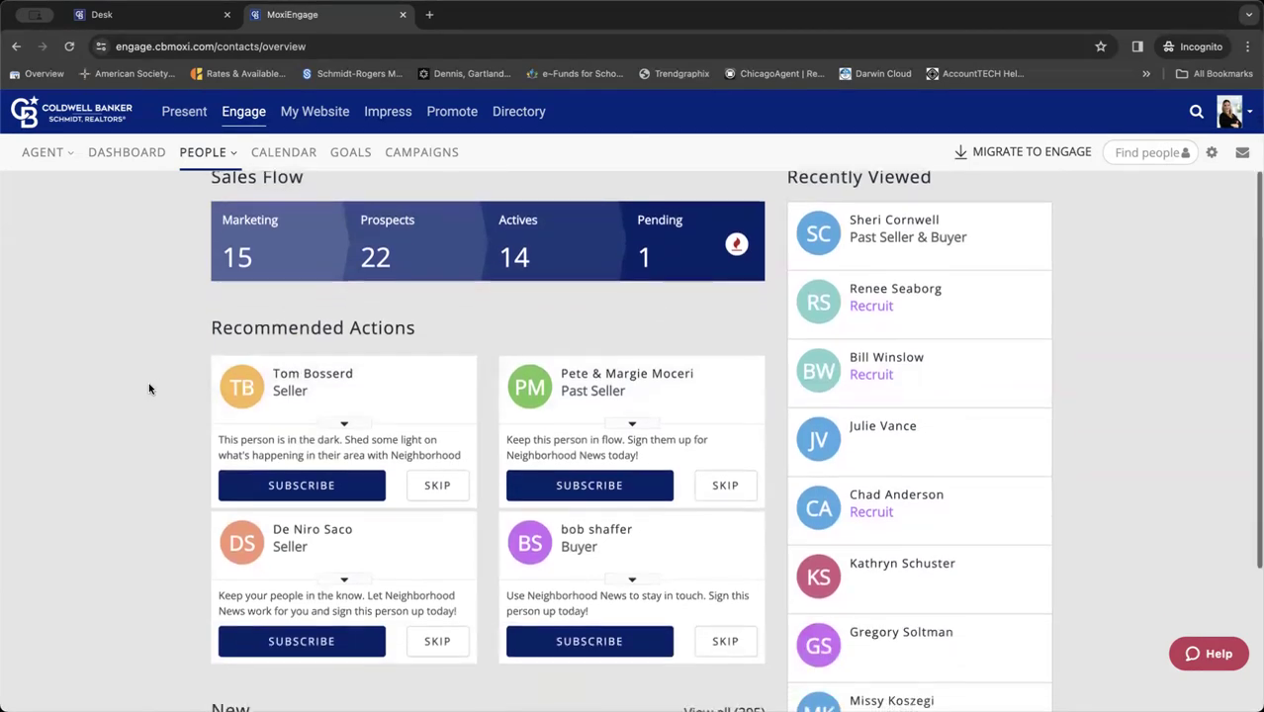
{"action": "scroll", "coordinate": [149, 388], "scroll_direction": "down", "scroll_amount": 1}
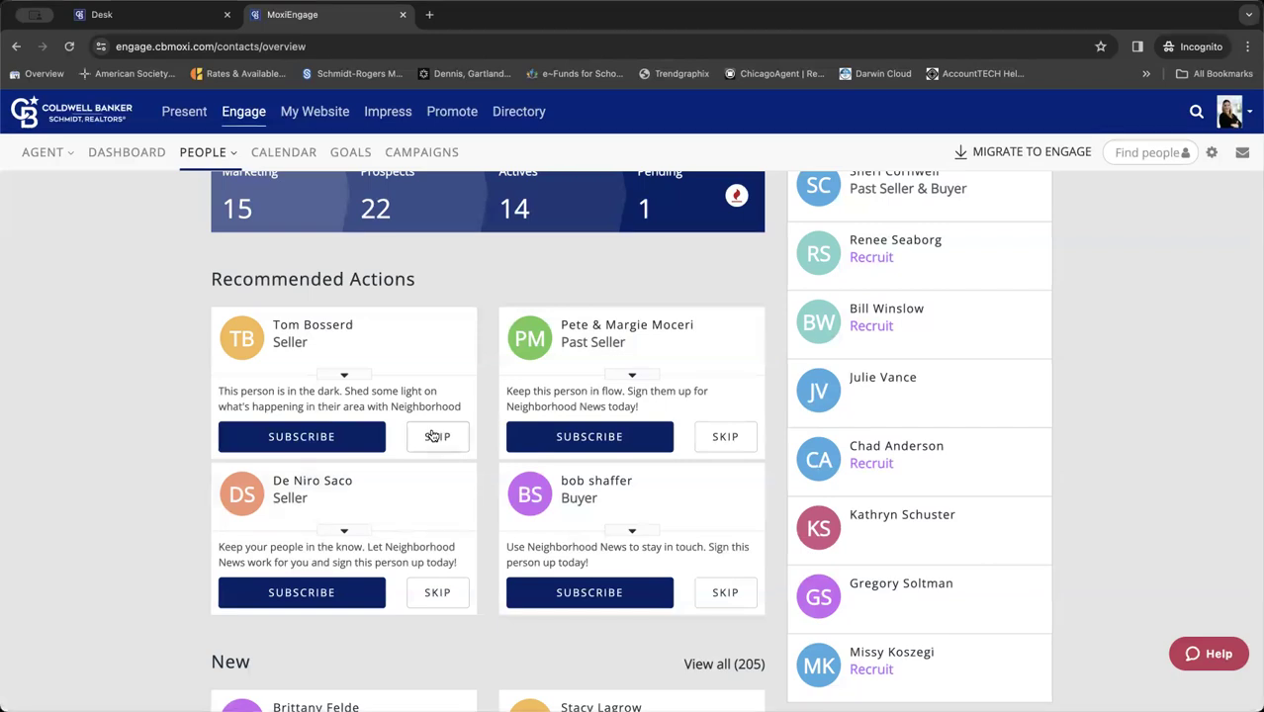
{"action": "left_click", "coordinate": [433, 436]}
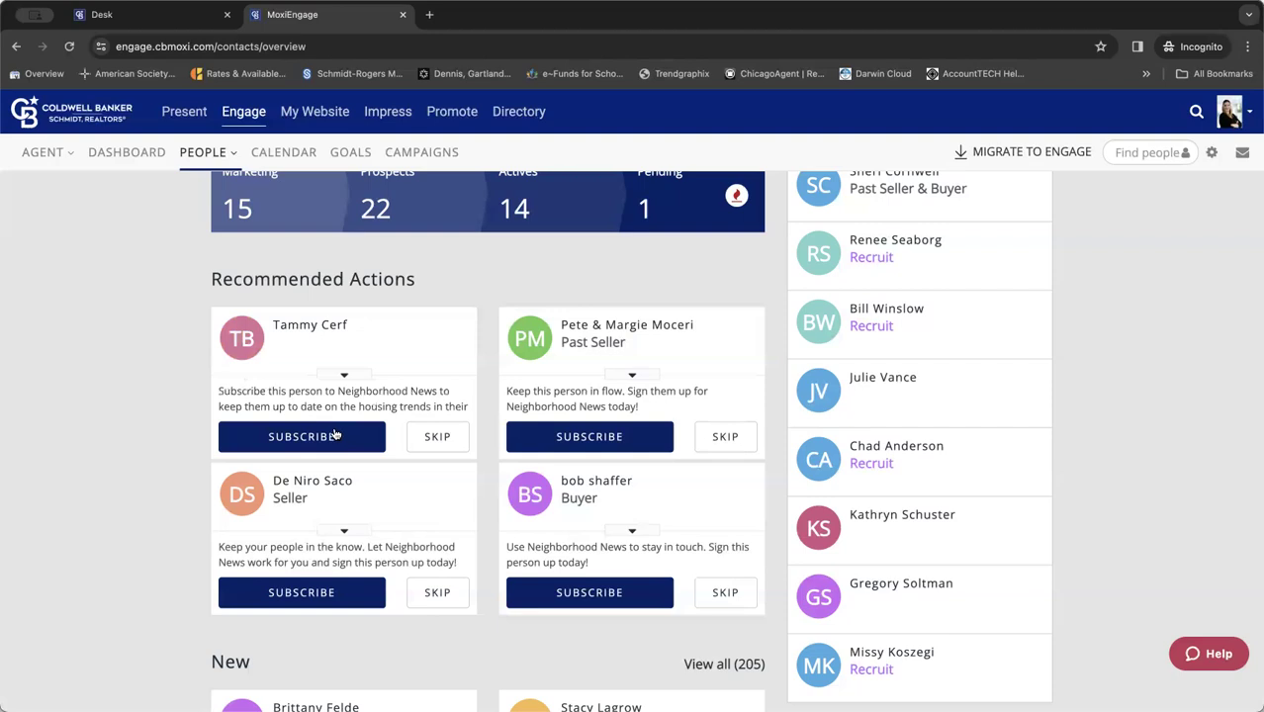
{"action": "scroll", "coordinate": [387, 479], "scroll_direction": "down", "scroll_amount": 3}
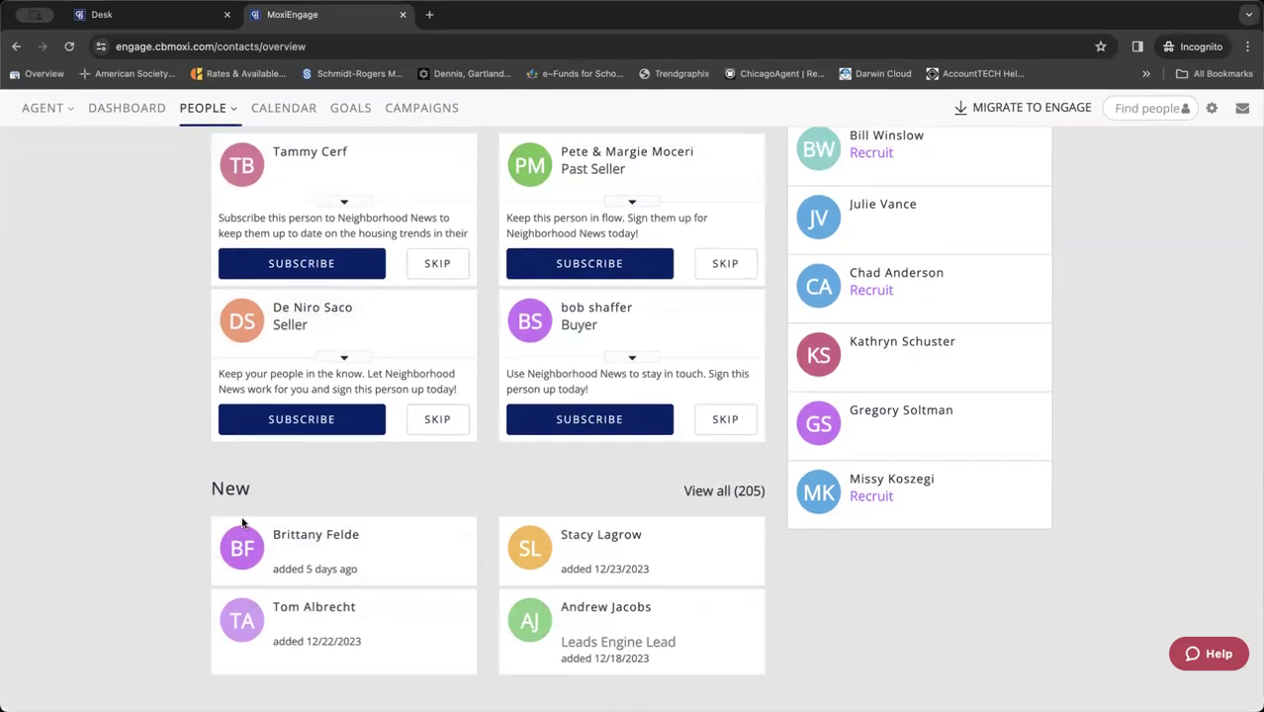
{"action": "left_click", "coordinate": [720, 492]}
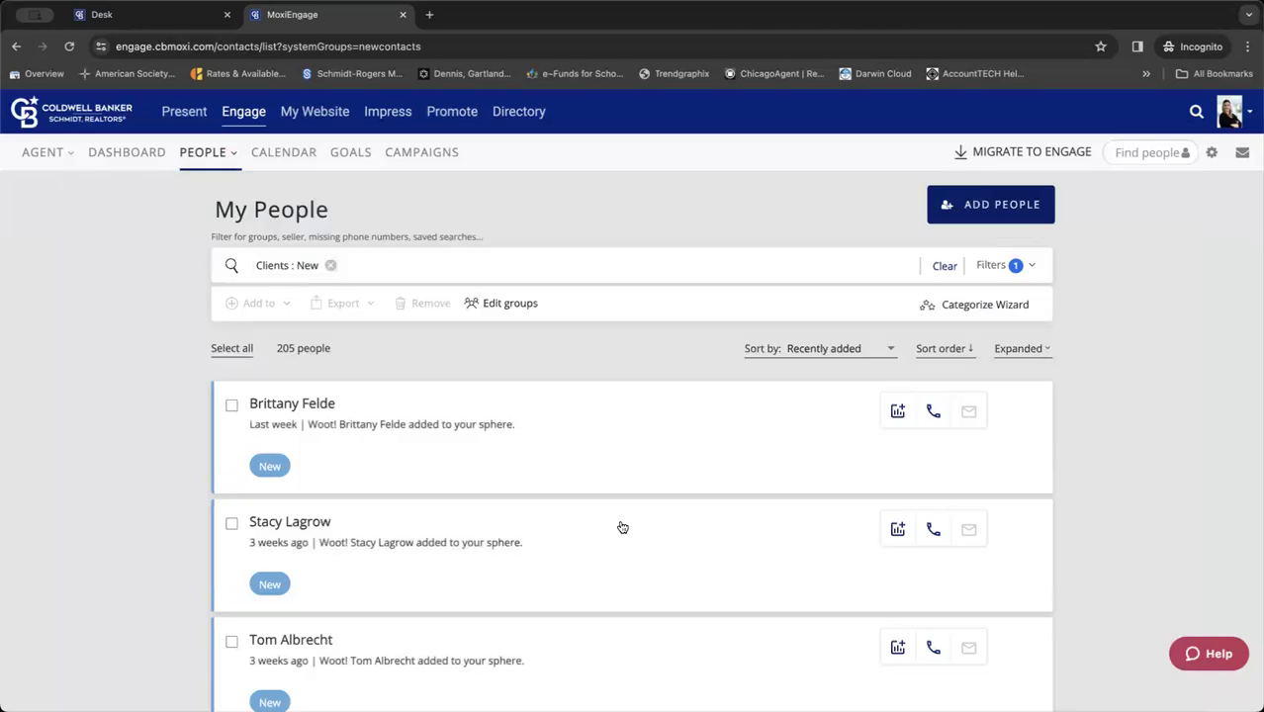
{"action": "left_click", "coordinate": [988, 309]}
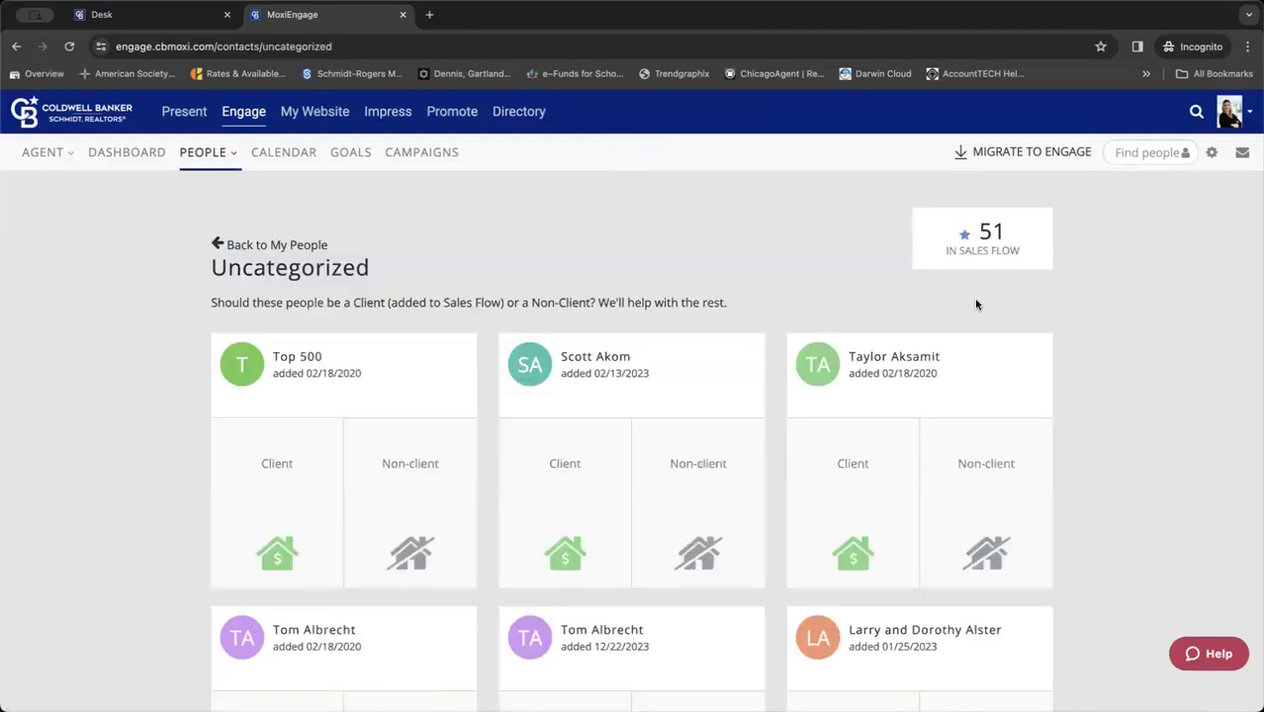
{"action": "scroll", "coordinate": [652, 290], "scroll_direction": "down", "scroll_amount": 2}
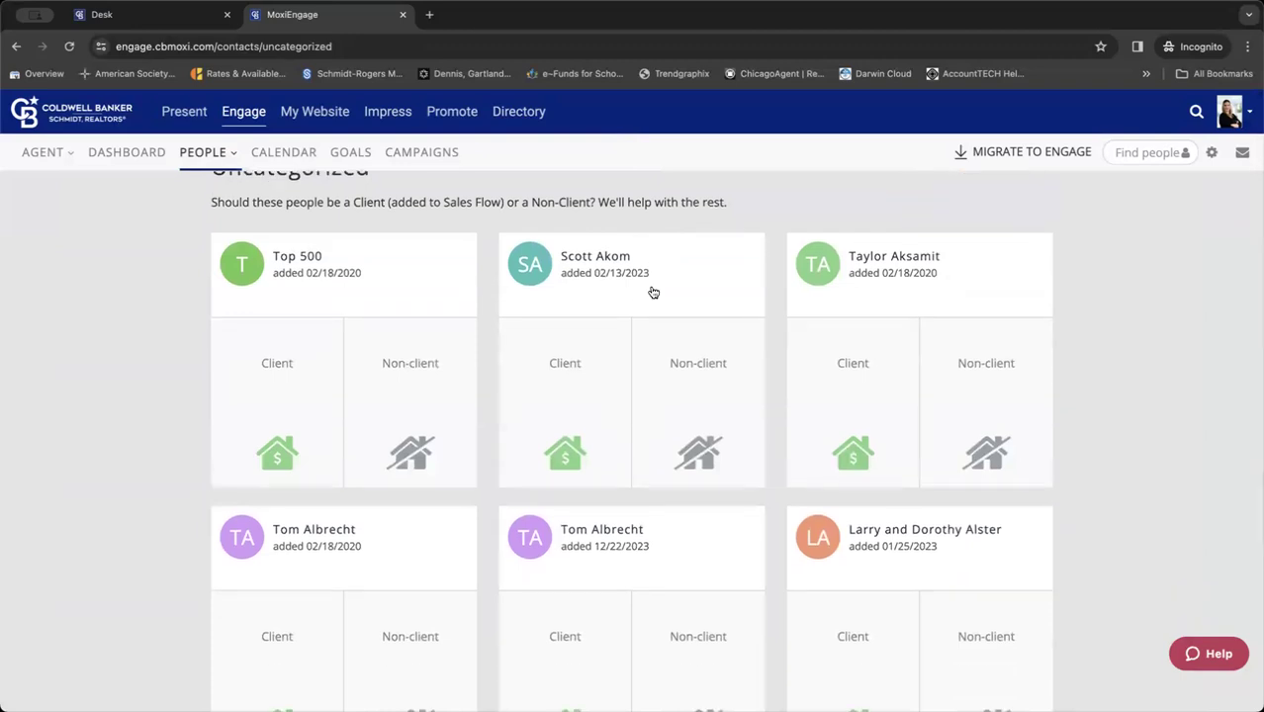
{"action": "scroll", "coordinate": [653, 292], "scroll_direction": "down", "scroll_amount": 1}
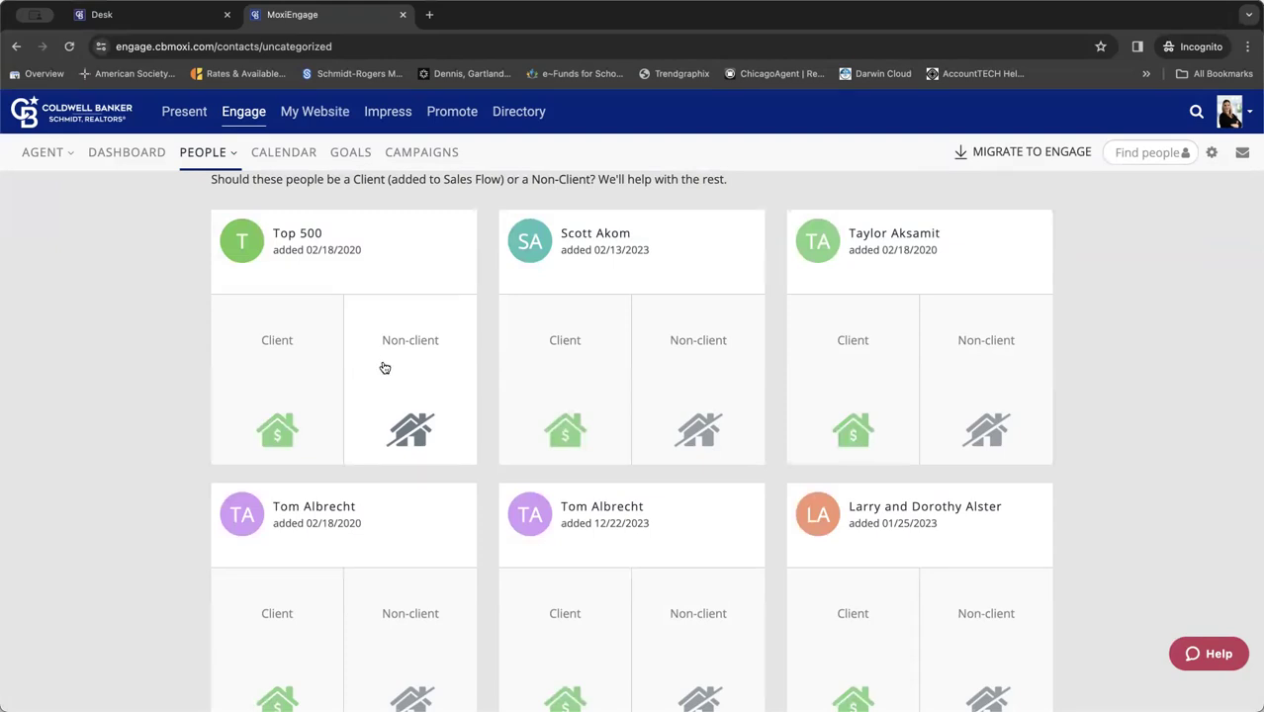
- Categorize the Top 500 contact as a client, then scroll down toward Show Me More
{"action": "left_click", "coordinate": [287, 388]}
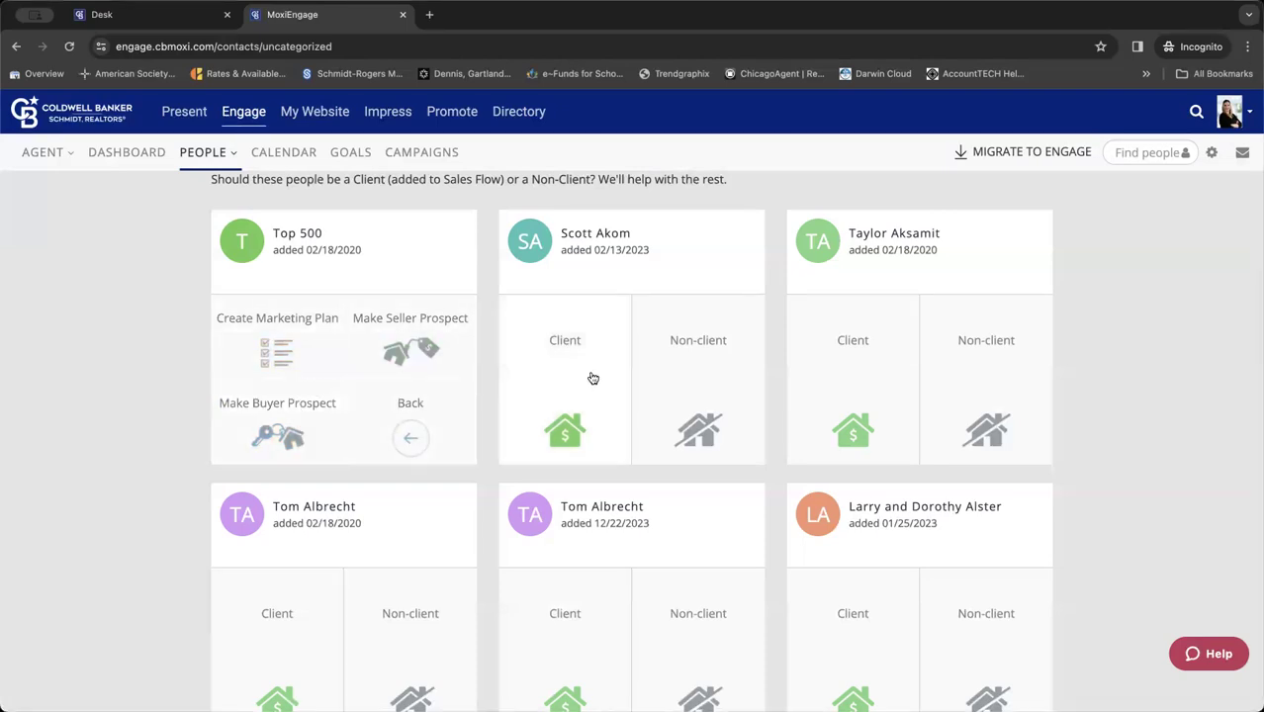
{"action": "scroll", "coordinate": [748, 527], "scroll_direction": "down", "scroll_amount": 2}
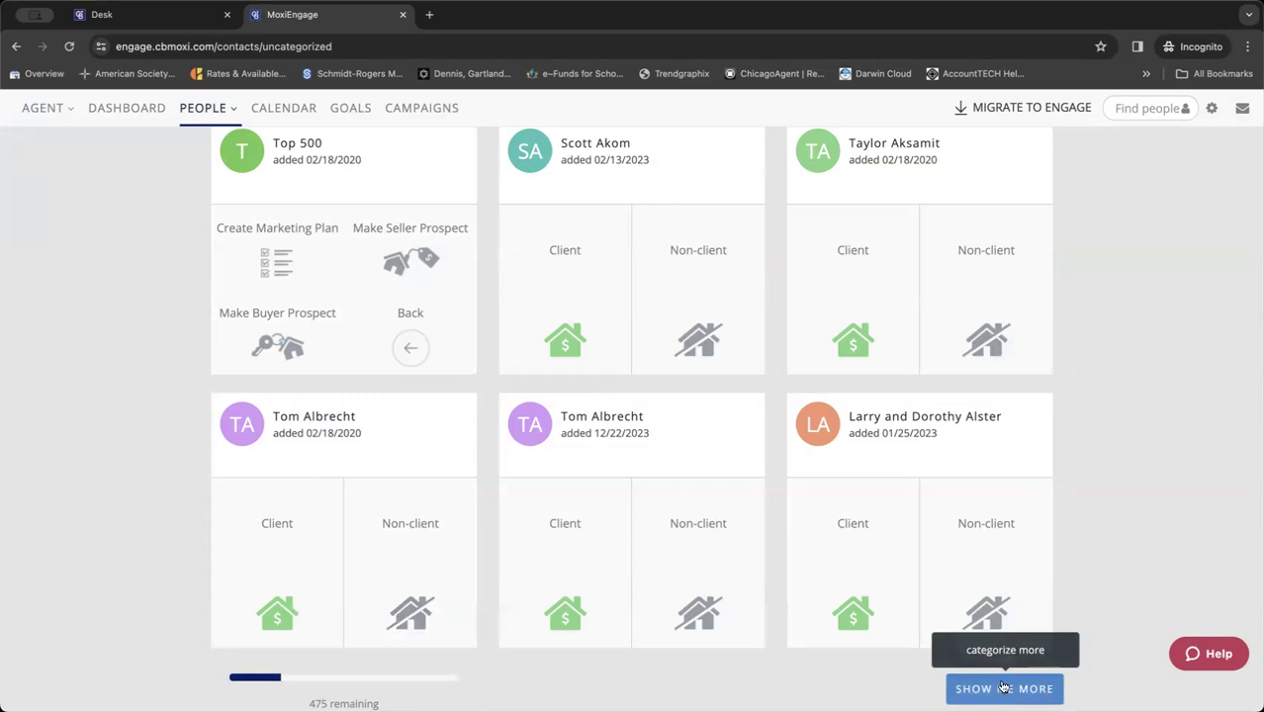
- Load two more batches of uncategorized contacts, then switch to CB Desk and back
{"action": "left_click", "coordinate": [1040, 686]}
{"action": "scroll", "coordinate": [901, 631], "scroll_direction": "down", "scroll_amount": 1}
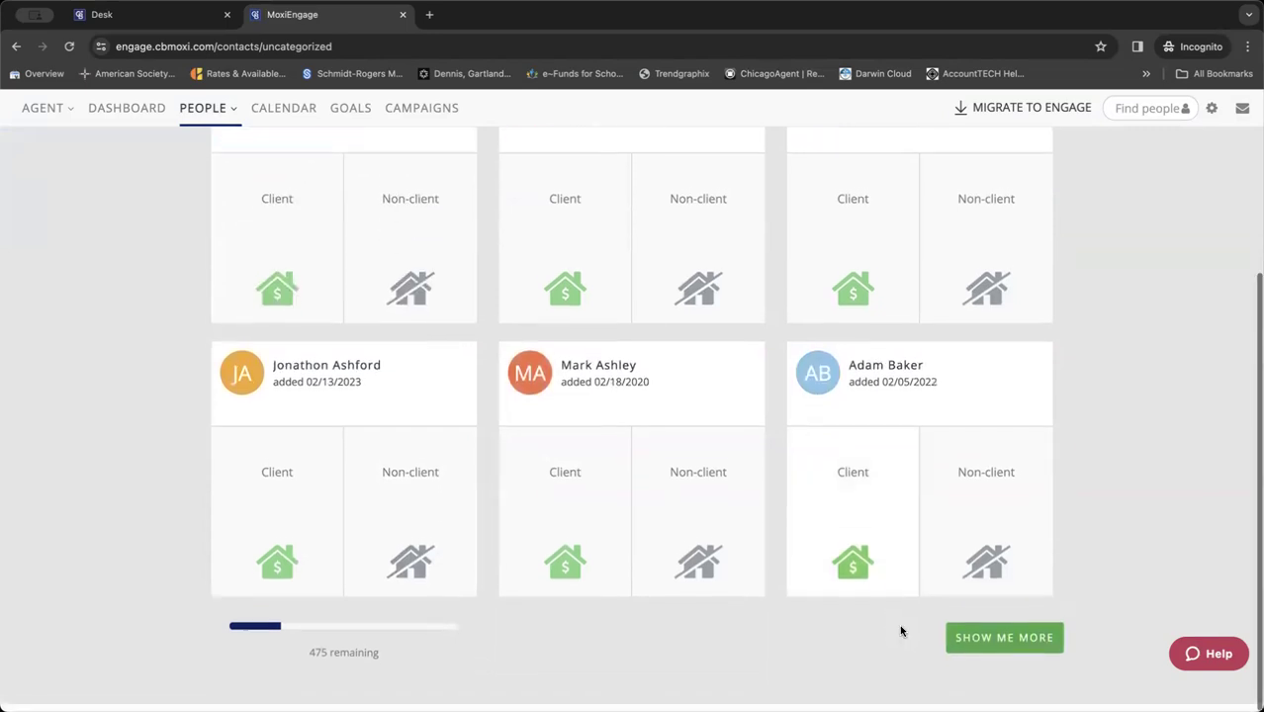
{"action": "left_click", "coordinate": [971, 647]}
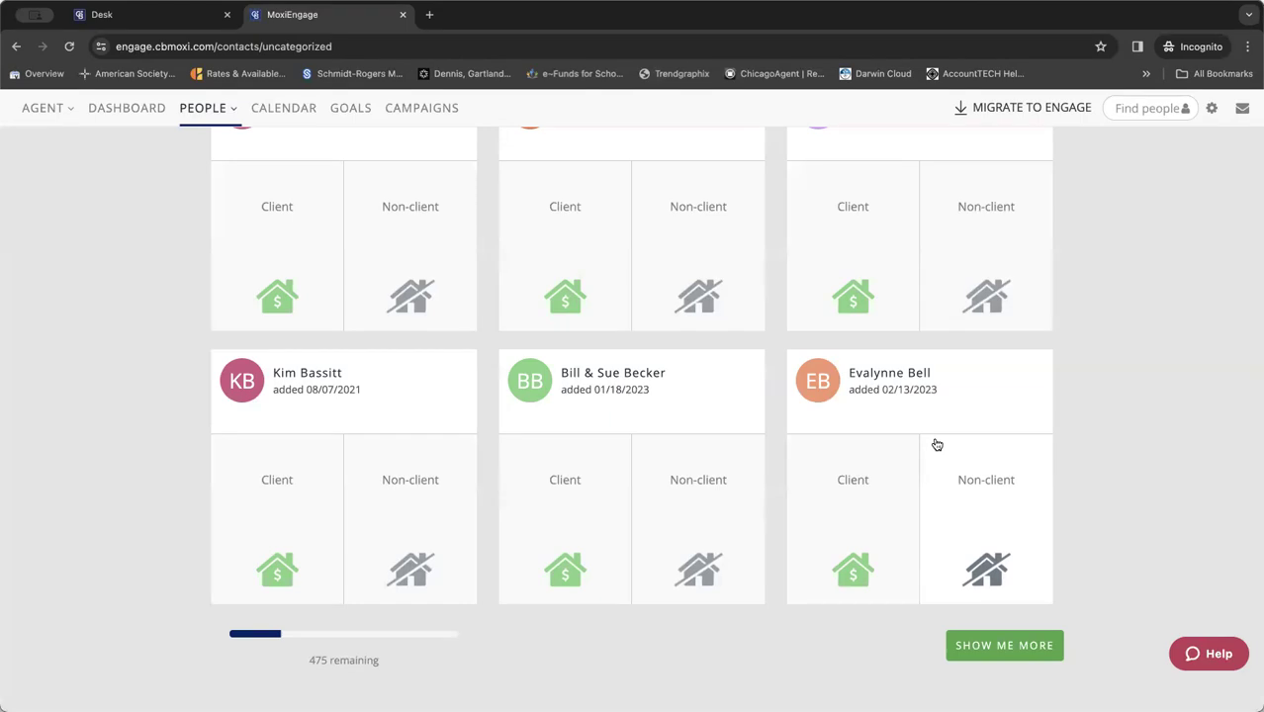
{"action": "scroll", "coordinate": [935, 444], "scroll_direction": "up", "scroll_amount": 5}
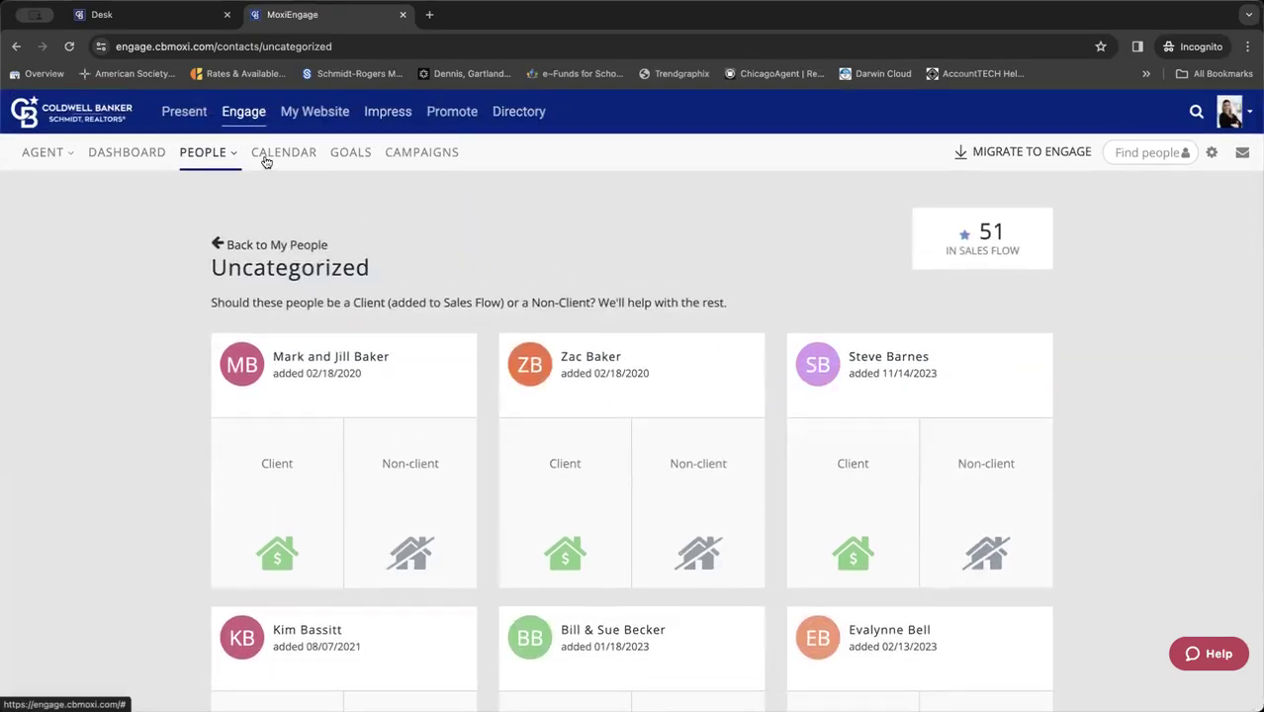
{"action": "left_click", "coordinate": [173, 15]}
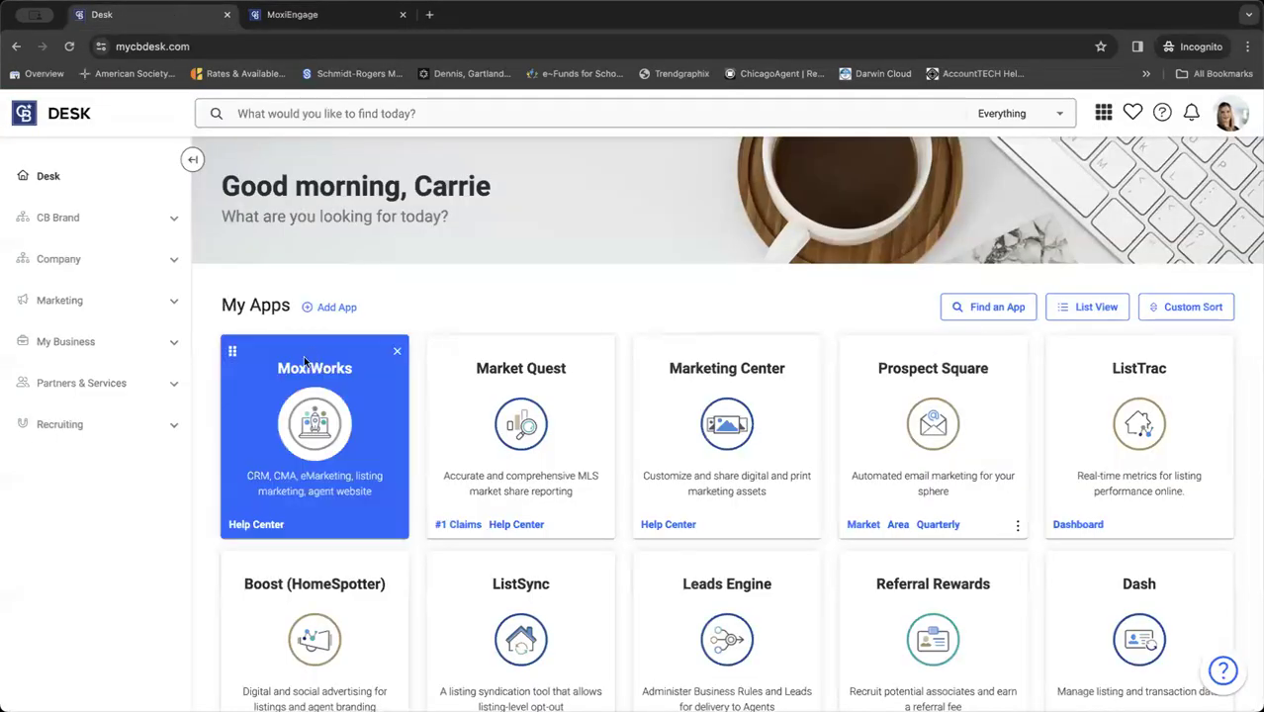
{"action": "left_click", "coordinate": [307, 16]}
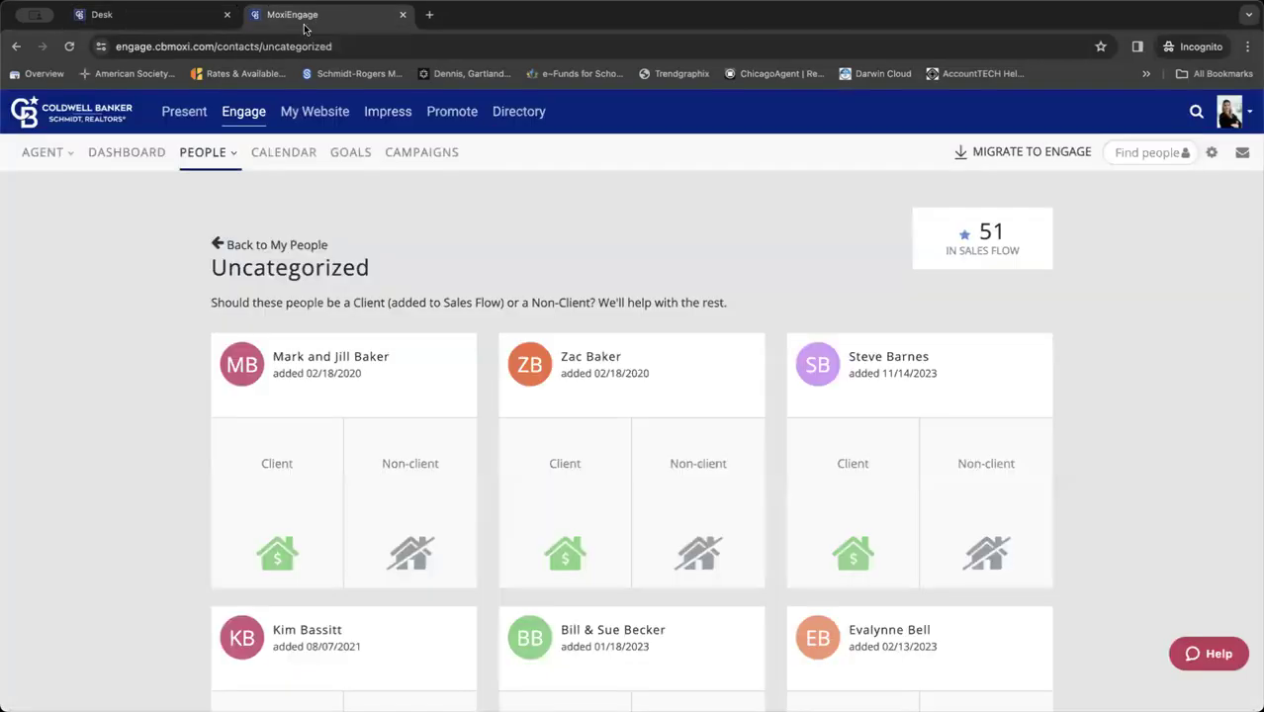
- From the Dashboard, open People Overview and scroll through its 612-person Sales Flow summary
{"action": "left_click", "coordinate": [151, 161]}
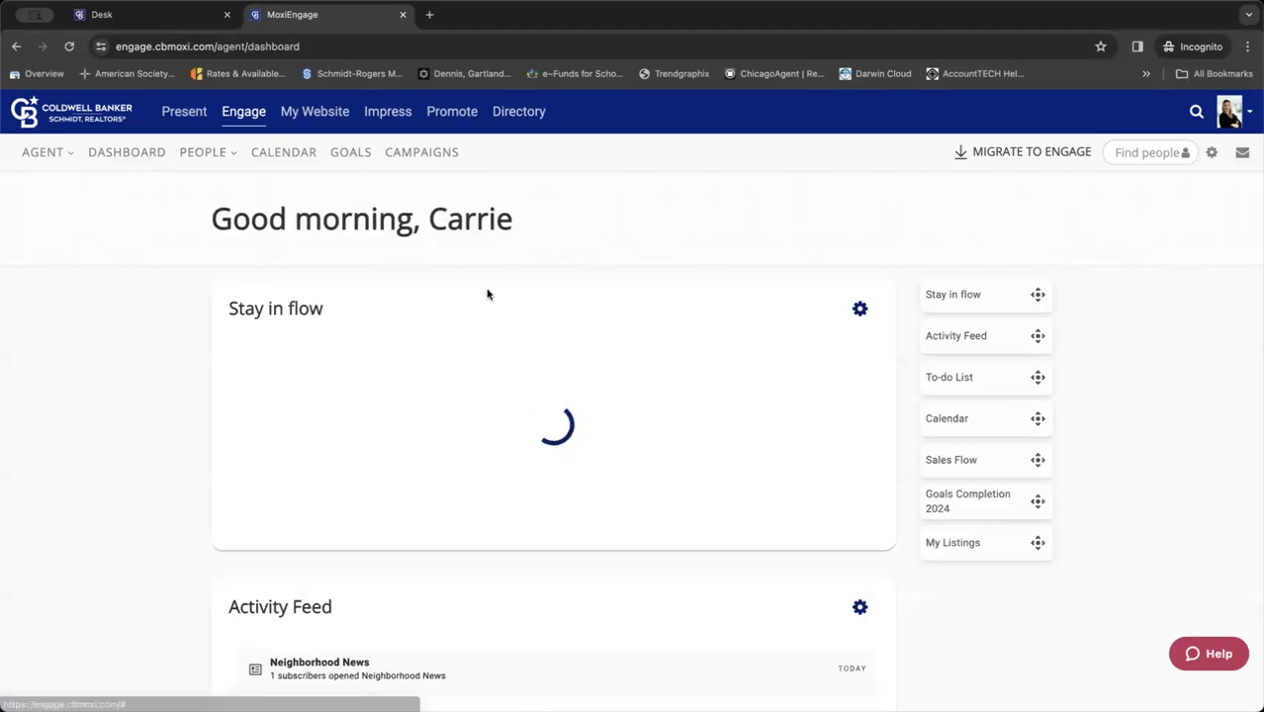
{"action": "mouse_move", "coordinate": [212, 163]}
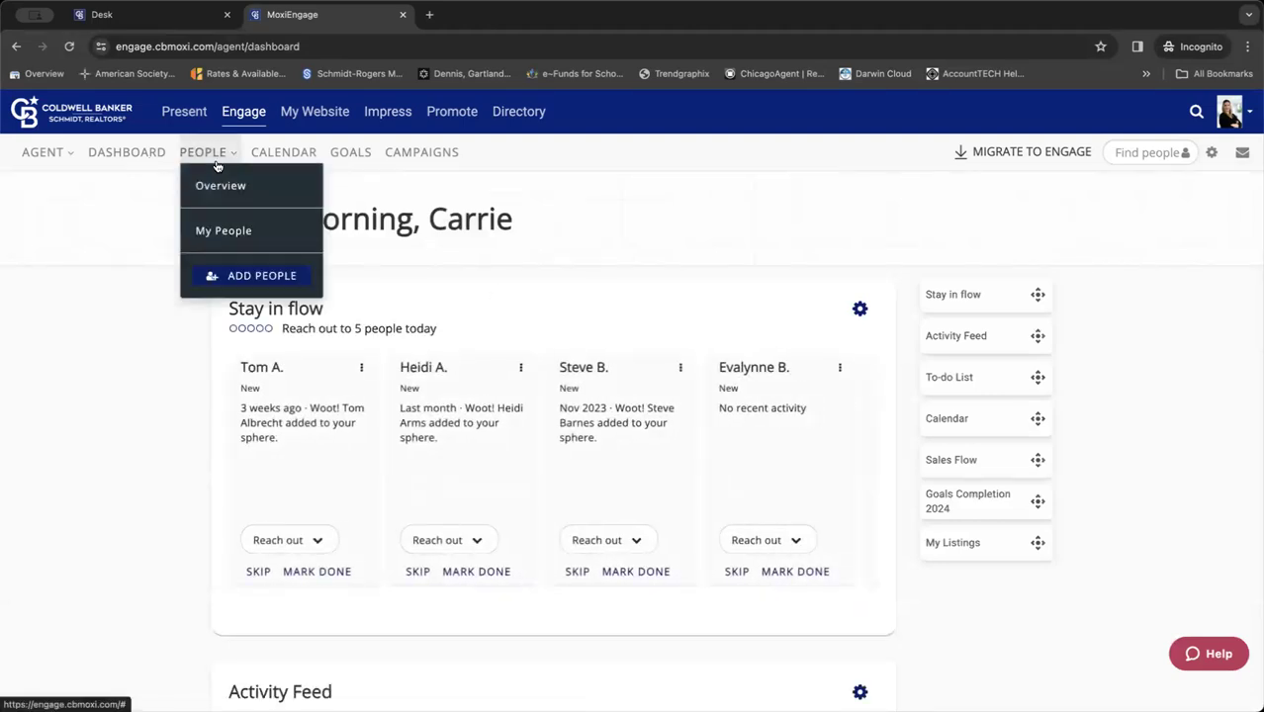
{"action": "left_click", "coordinate": [213, 191]}
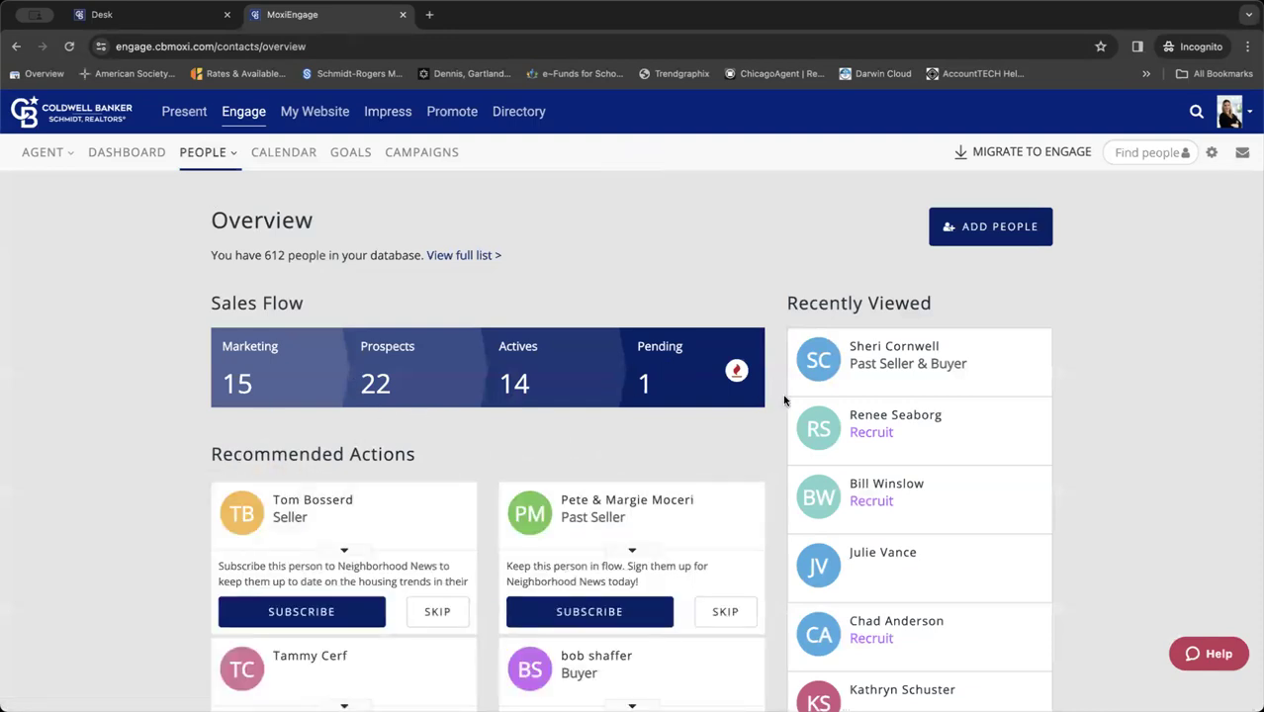
{"action": "scroll", "coordinate": [594, 396], "scroll_direction": "down", "scroll_amount": 3}
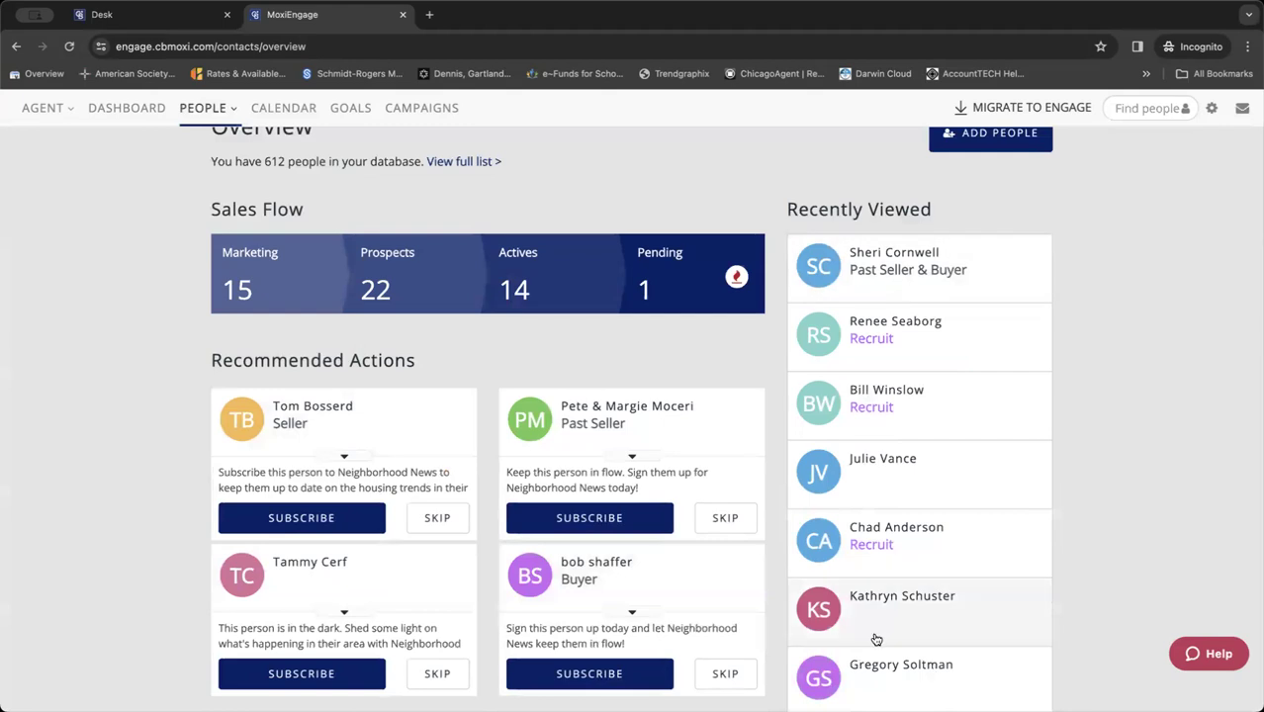
{"action": "scroll", "coordinate": [875, 639], "scroll_direction": "down", "scroll_amount": 5}
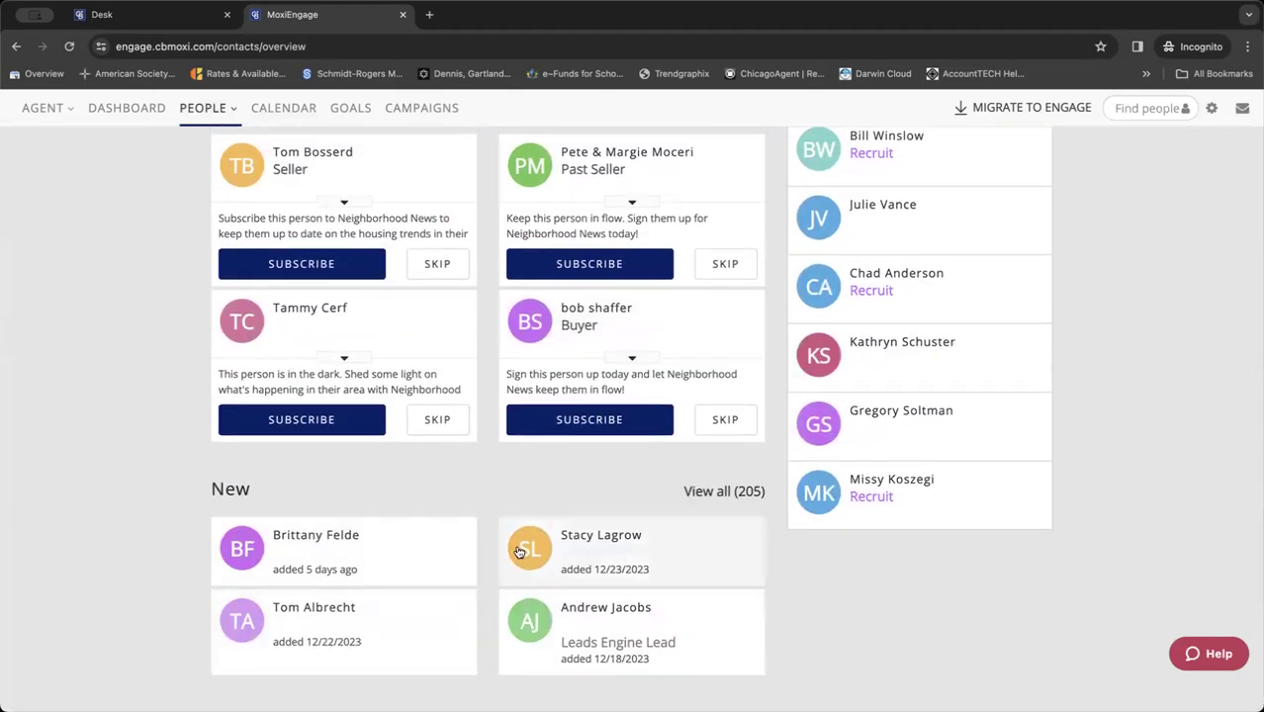
{"action": "scroll", "coordinate": [493, 507], "scroll_direction": "up", "scroll_amount": 8}
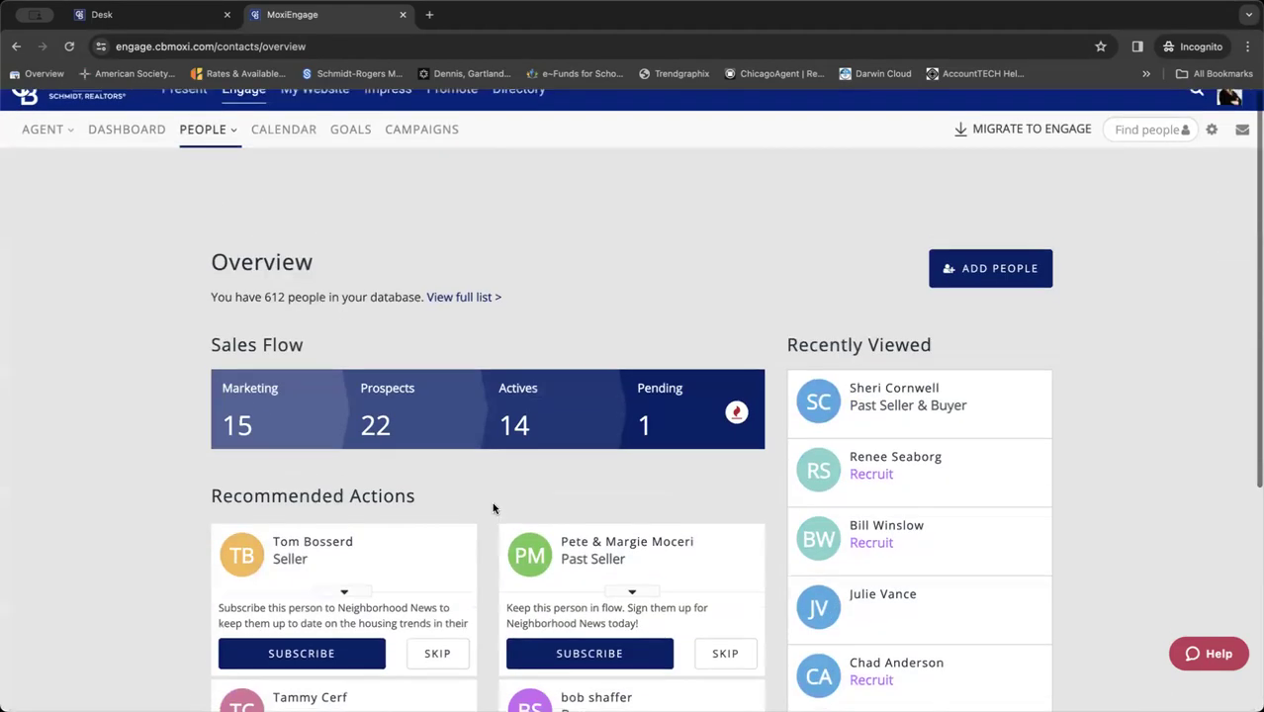
- Open My People and launch the Categorize Wizard for uncategorized contacts
{"action": "mouse_move", "coordinate": [195, 158]}
{"action": "left_click", "coordinate": [217, 237]}
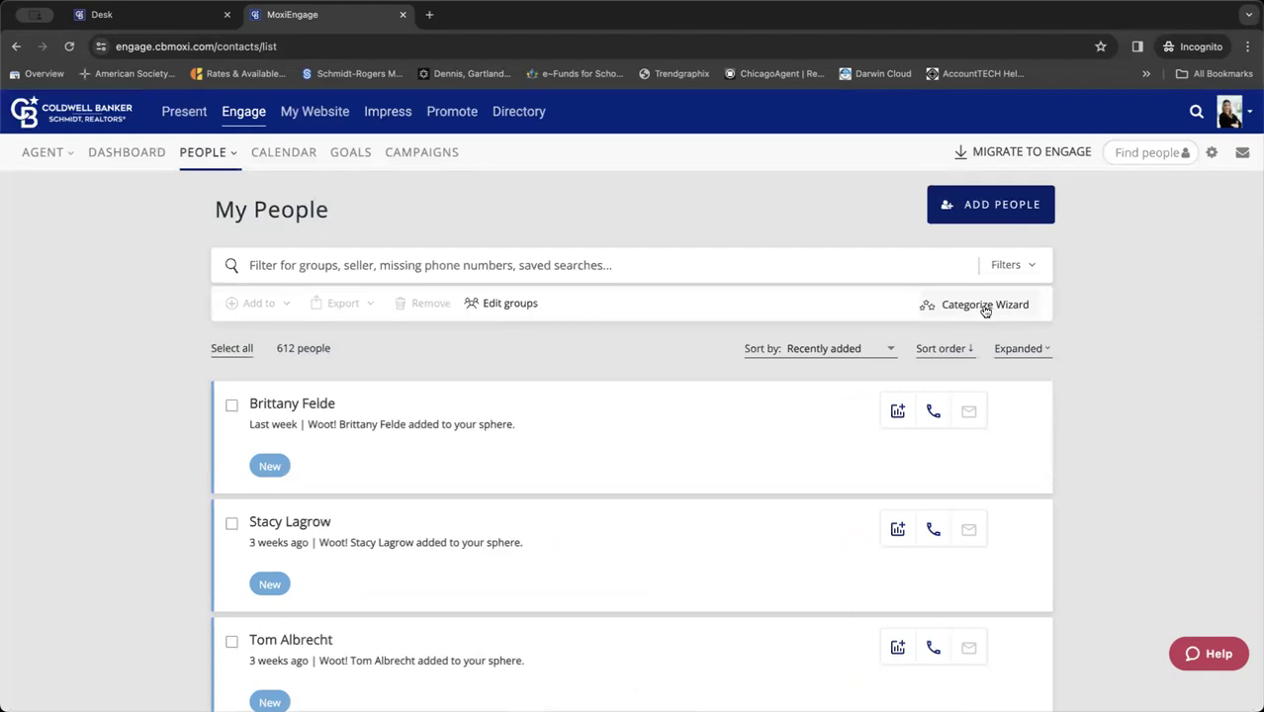
{"action": "left_click", "coordinate": [994, 311]}
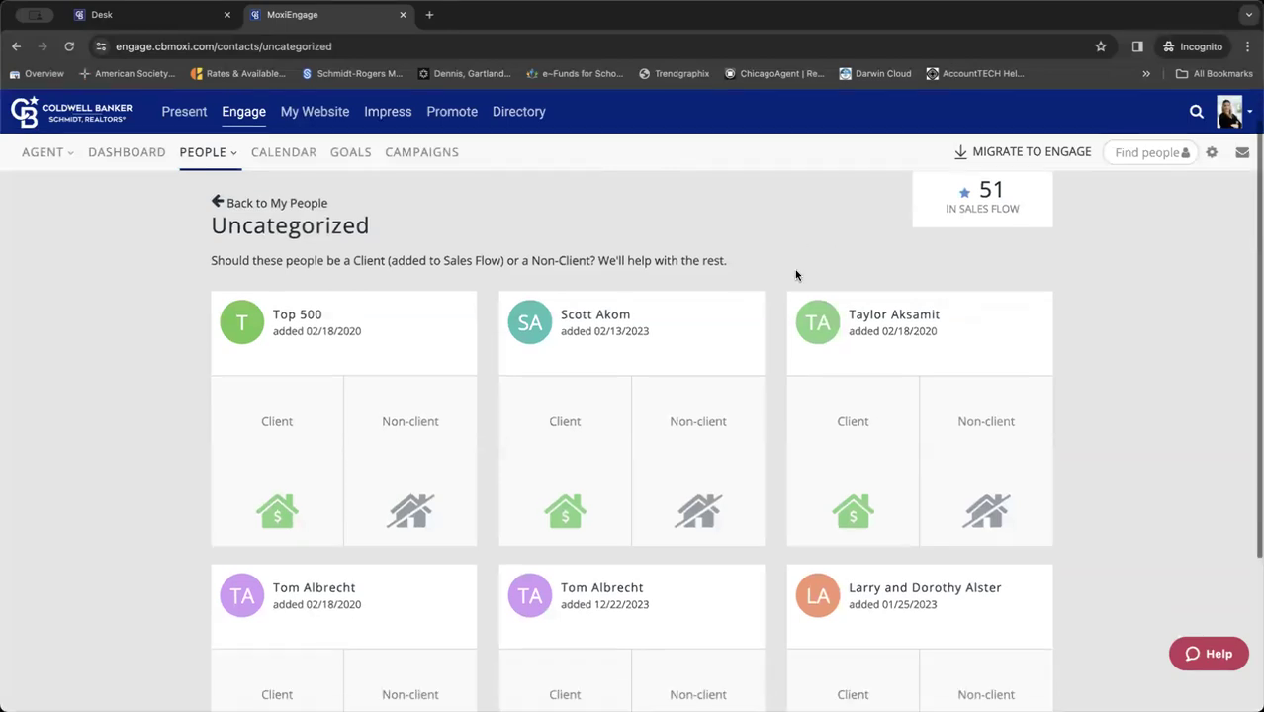
- Mark the first contact card, added 02/18/2020, as a client
{"action": "scroll", "coordinate": [430, 389], "scroll_direction": "down", "scroll_amount": 1}
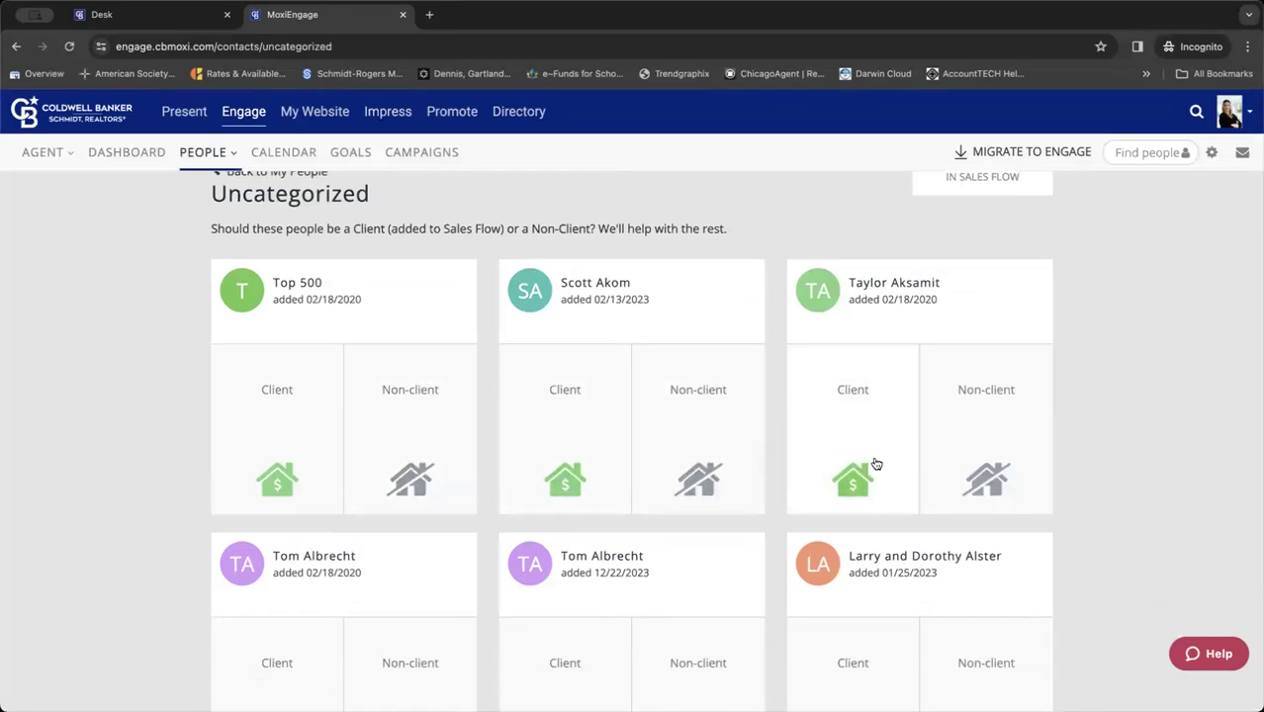
{"action": "scroll", "coordinate": [989, 446], "scroll_direction": "down", "scroll_amount": 3}
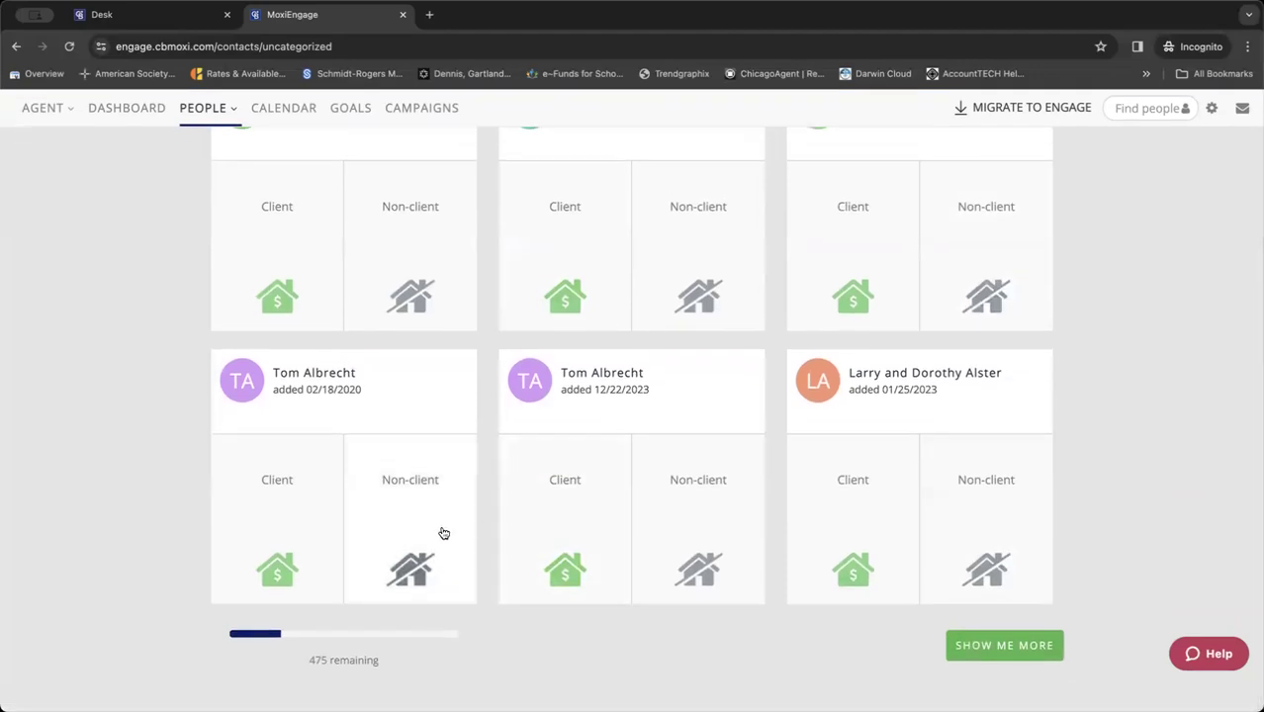
{"action": "left_click", "coordinate": [277, 559]}
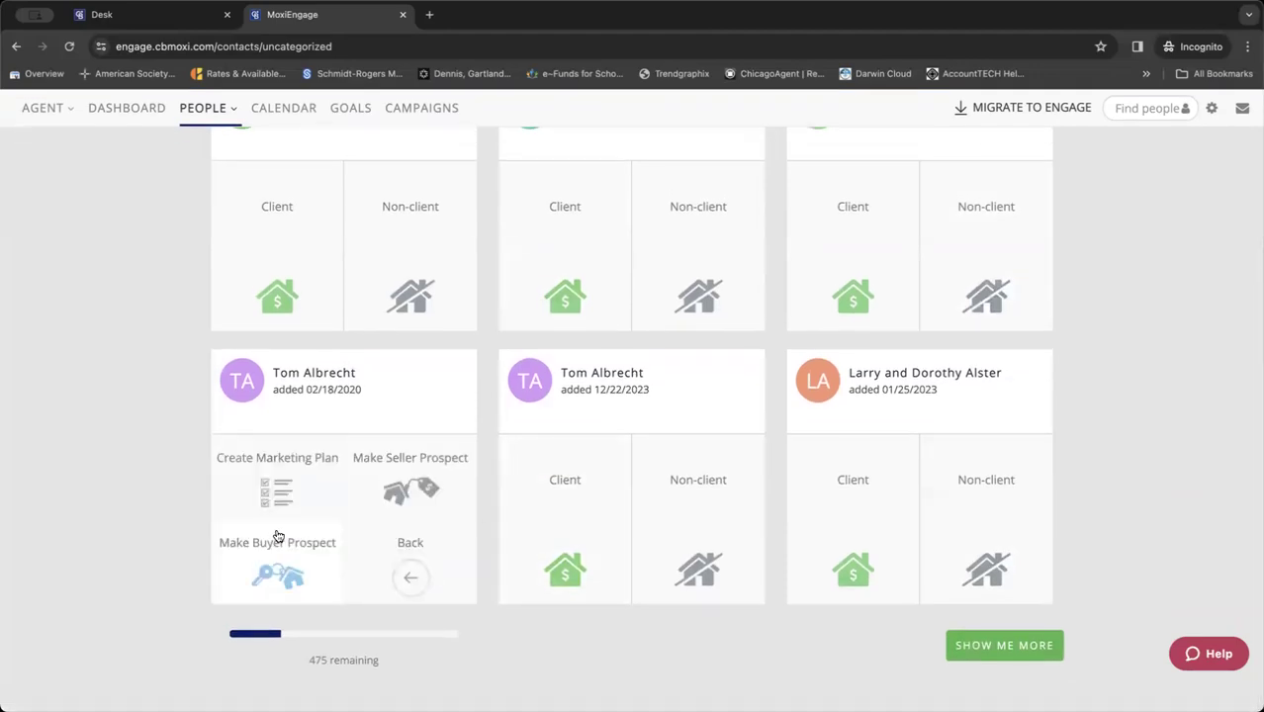
{"action": "left_click", "coordinate": [291, 583]}
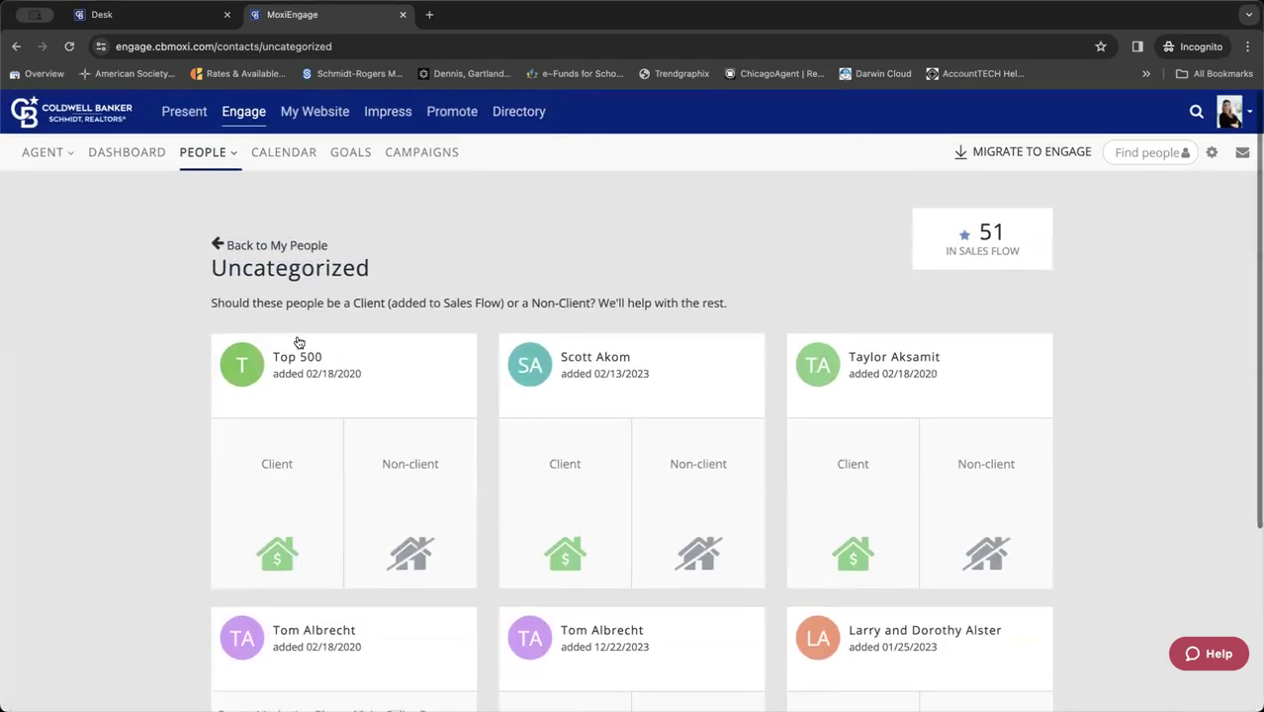